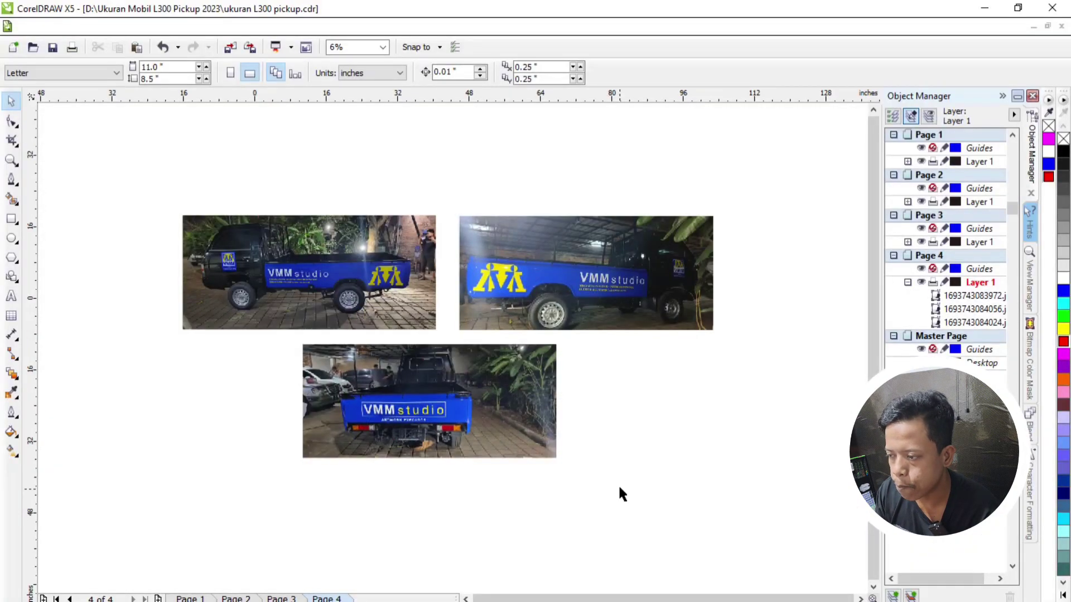
Step: Examine the three finished VMM studio truck photos on page 4, including the tailgate lettering up close
{"action": "scroll", "coordinate": [387, 394], "scroll_direction": "up", "scroll_amount": 3}
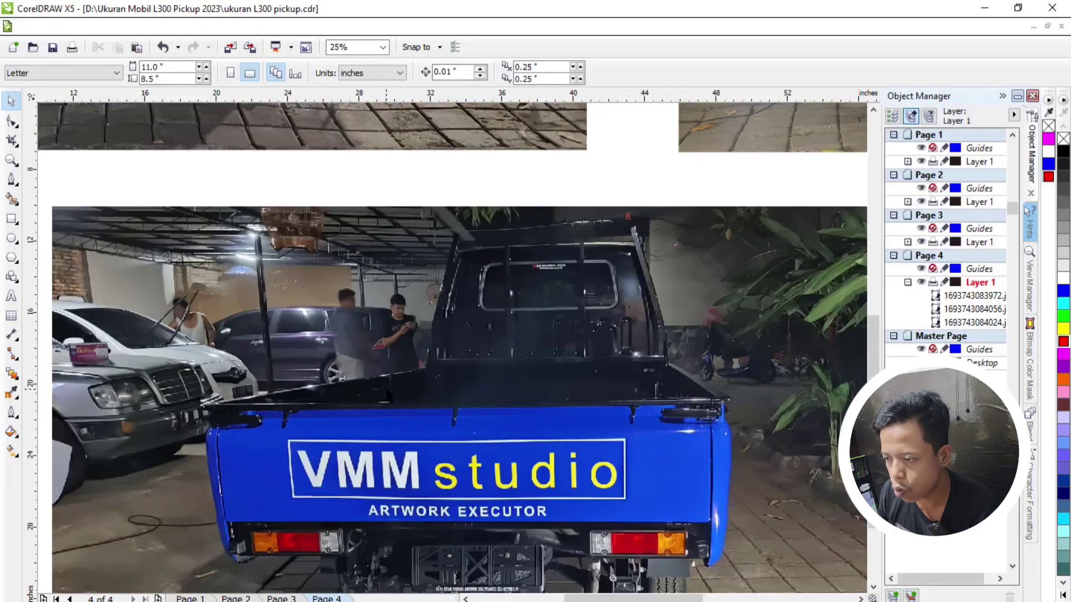
{"action": "scroll", "coordinate": [399, 367], "scroll_direction": "down", "scroll_amount": 2}
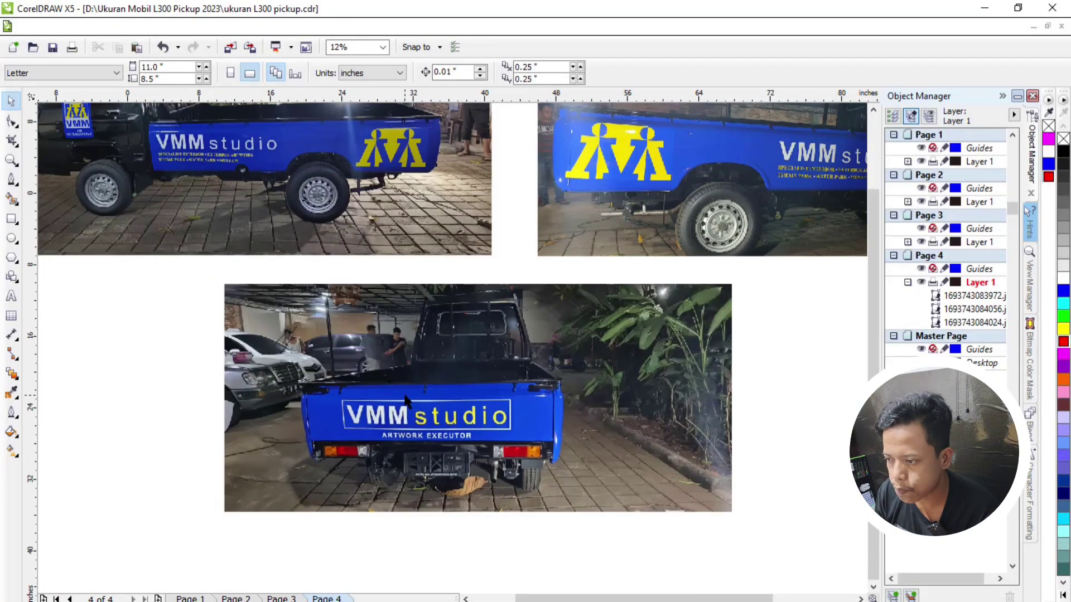
{"action": "scroll", "coordinate": [308, 383], "scroll_direction": "up", "scroll_amount": 2}
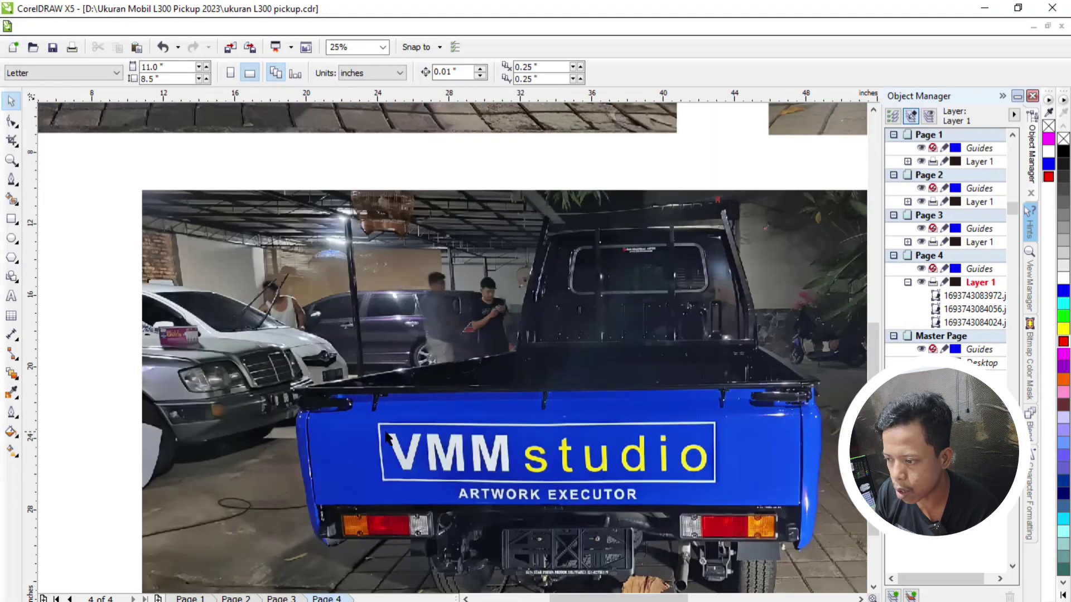
{"action": "scroll", "coordinate": [387, 435], "scroll_direction": "down", "scroll_amount": 2}
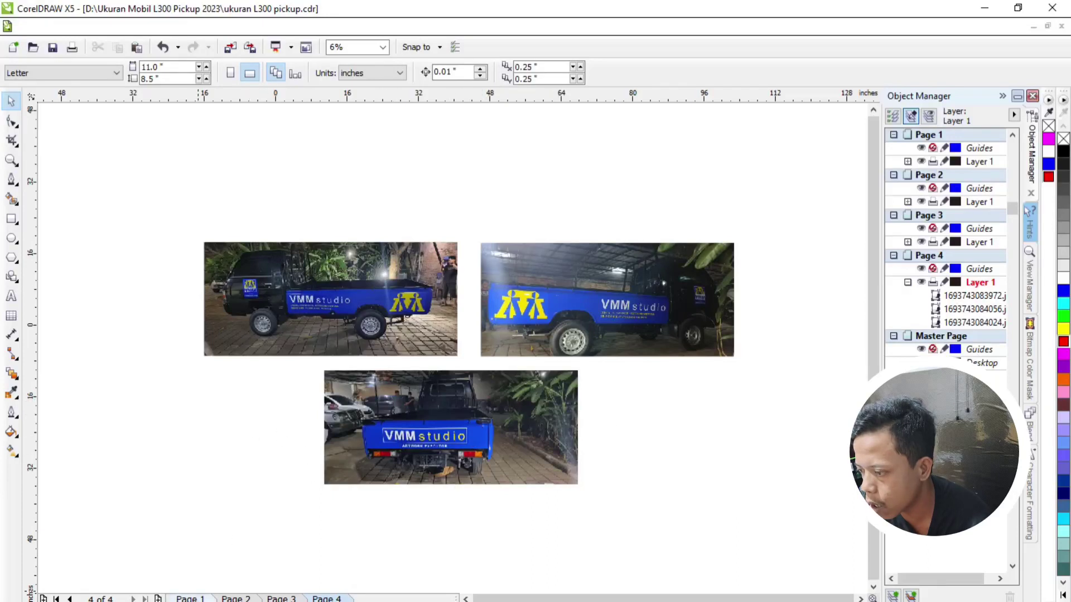
{"action": "left_click", "coordinate": [190, 598]}
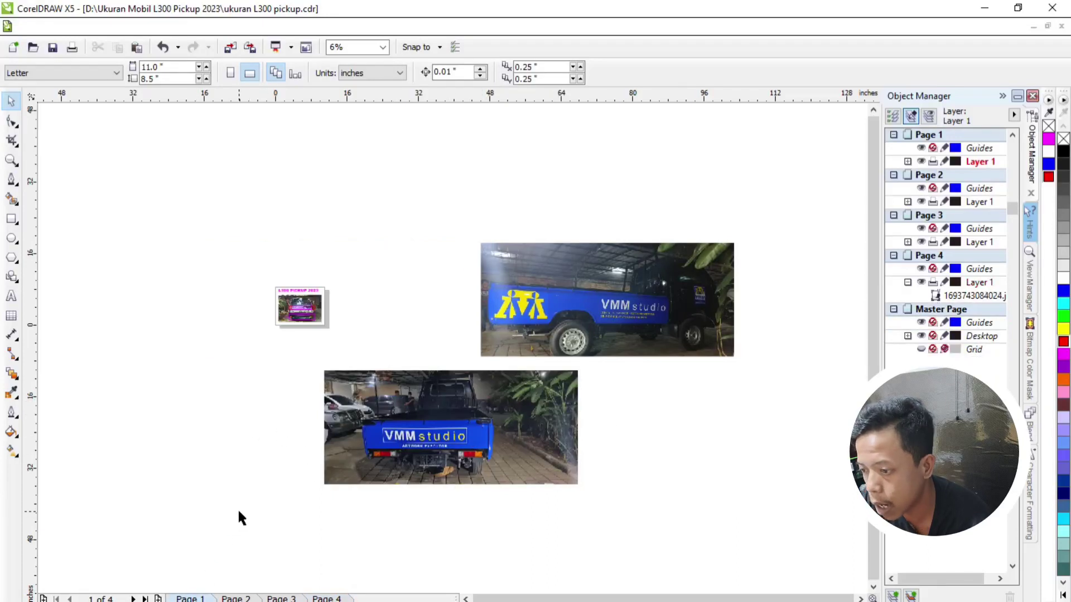
{"action": "key", "text": "ctrl+z"}
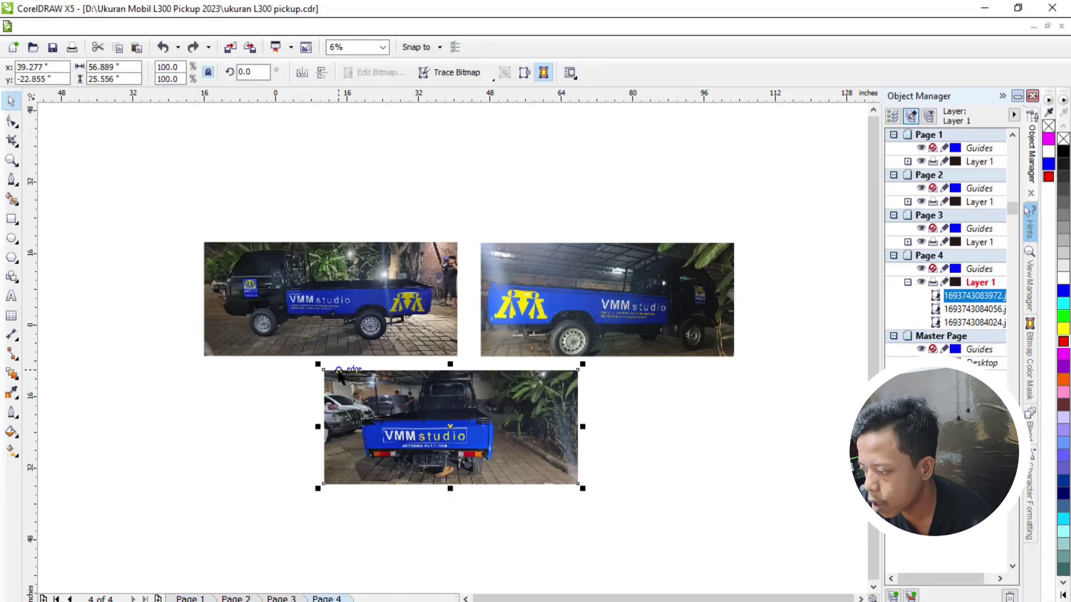
Step: Delete the rear-view photo and both side-view truck photos from page 4
{"action": "key", "text": "Delete"}
{"action": "left_click", "coordinate": [342, 282]}
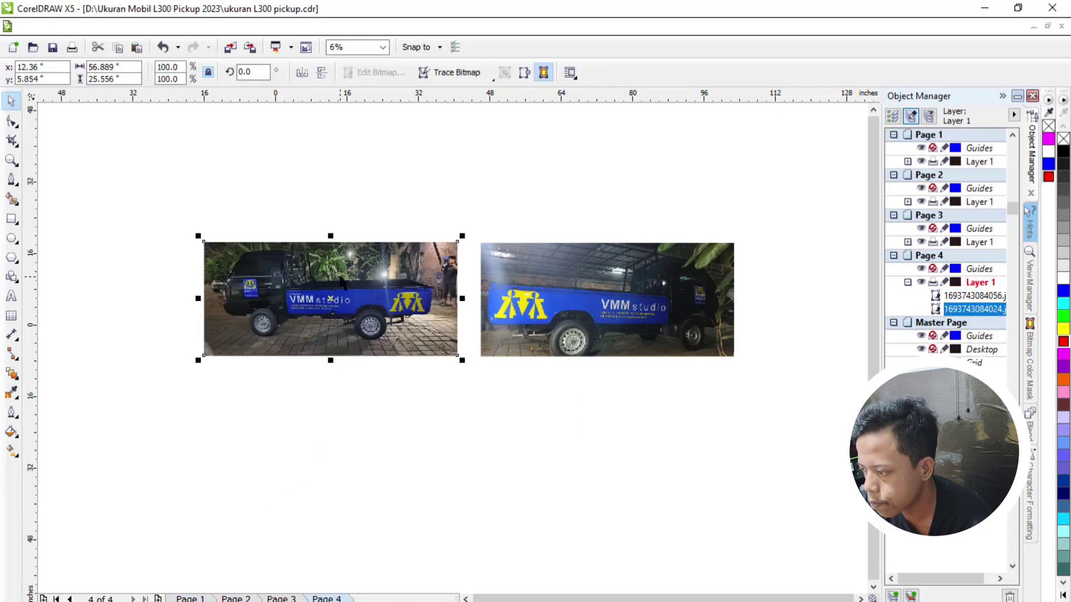
{"action": "key", "text": "Delete"}
{"action": "scroll", "coordinate": [608, 310], "scroll_direction": "up", "scroll_amount": 1}
{"action": "left_click", "coordinate": [608, 309]}
{"action": "key", "text": "Delete"}
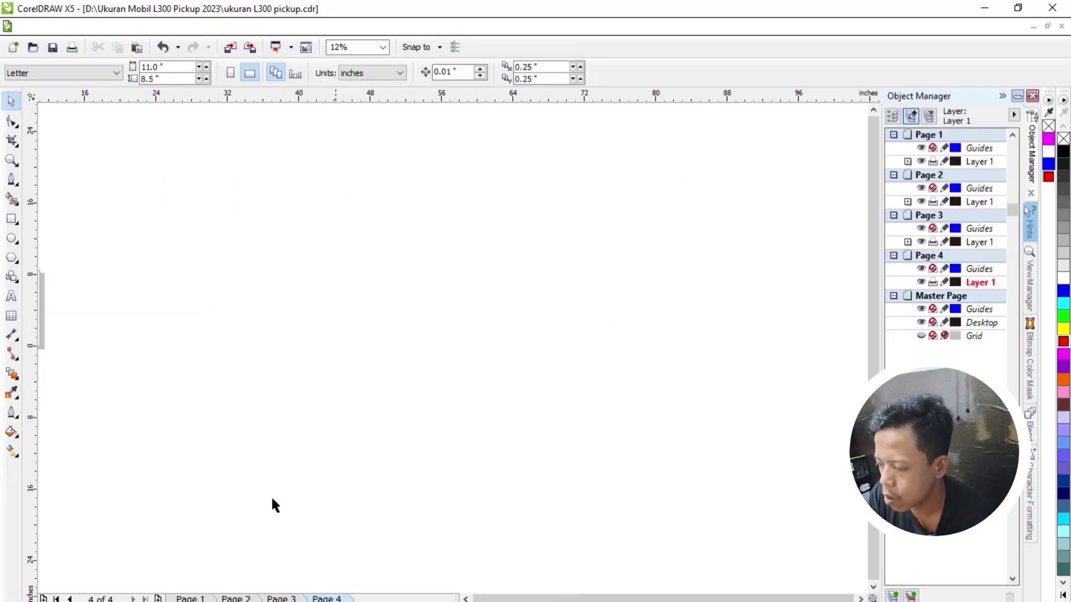
Step: Clear the restored side-view truck photo off page 4 and delete that page from the document
{"action": "left_click", "coordinate": [188, 599]}
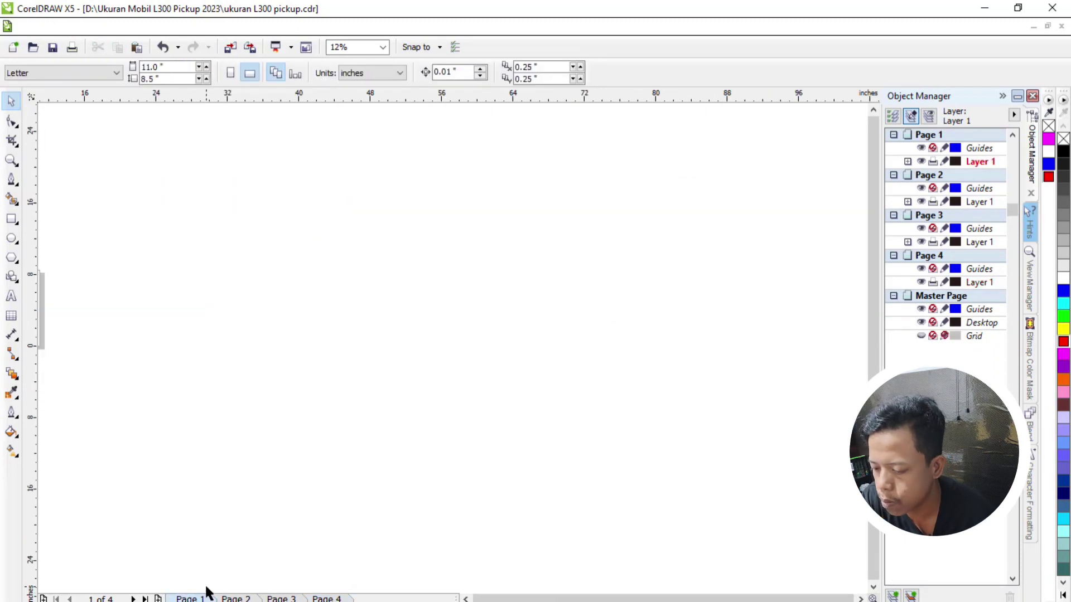
{"action": "key", "text": "ctrl+z"}
{"action": "scroll", "coordinate": [367, 505], "scroll_direction": "down", "scroll_amount": 1}
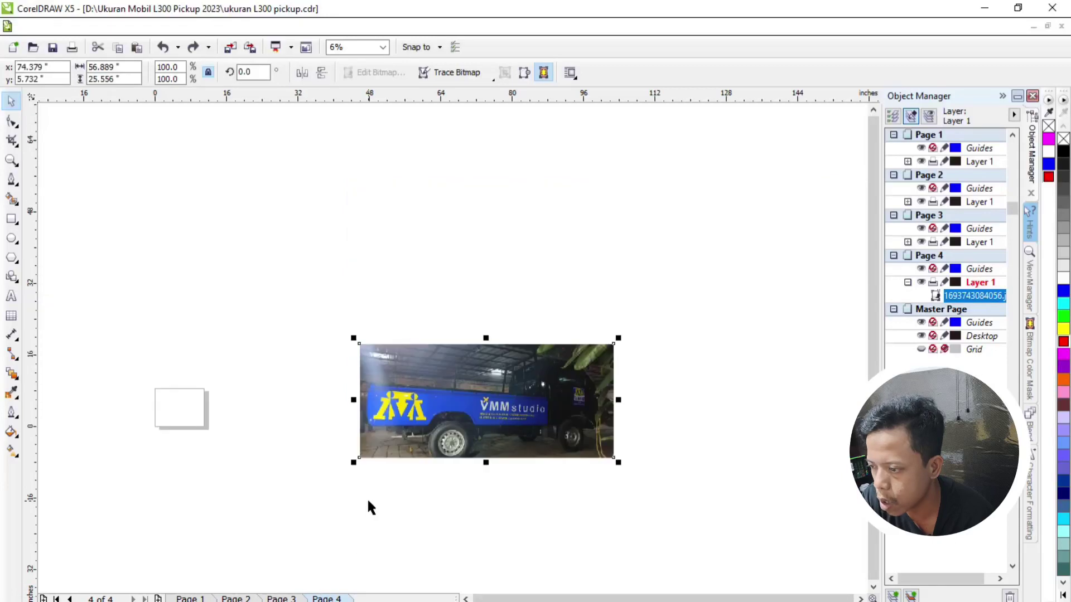
{"action": "key", "text": "Delete"}
{"action": "right_click", "coordinate": [329, 599]}
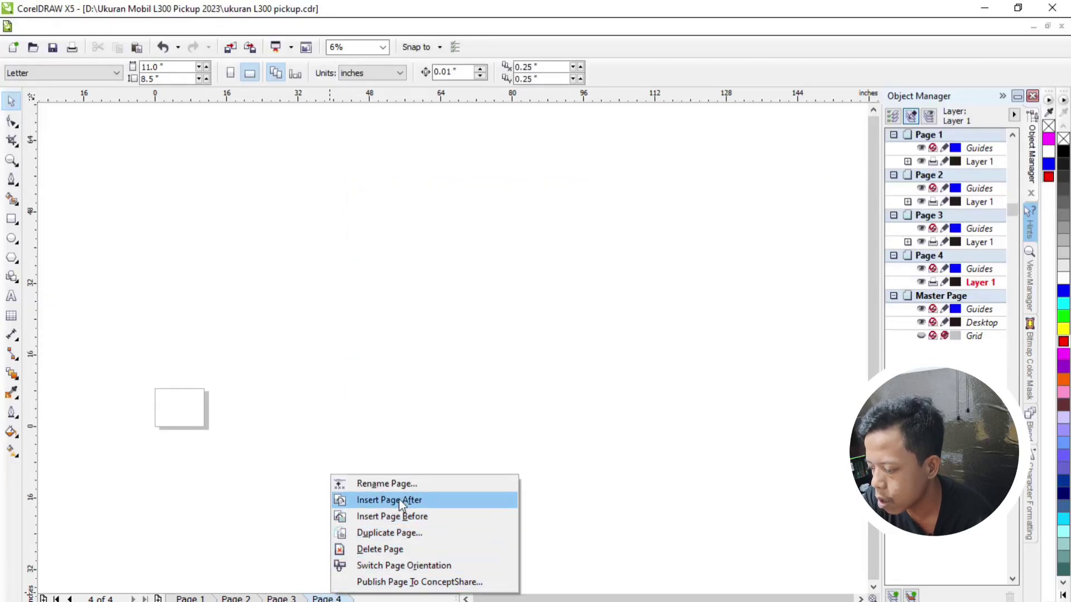
{"action": "left_click", "coordinate": [389, 550]}
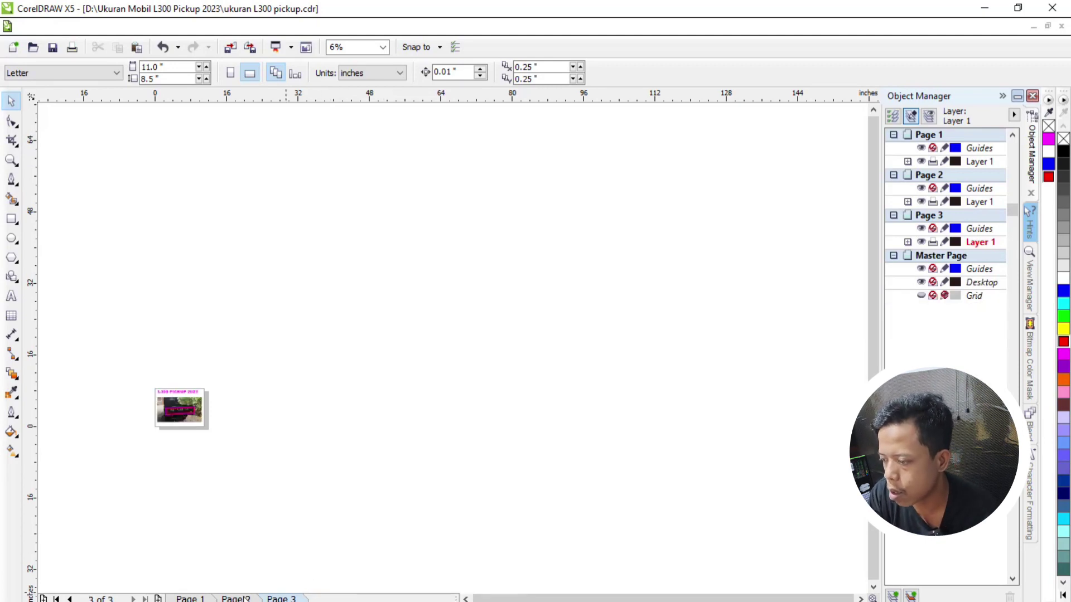
Step: Go to page 1 and view the L300 PICKUP 2023 title and the dimensioned front-view photo
{"action": "key", "text": "Page_Up"}
{"action": "key", "text": "Page_Up"}
{"action": "scroll", "coordinate": [110, 441], "scroll_direction": "up", "scroll_amount": 3}
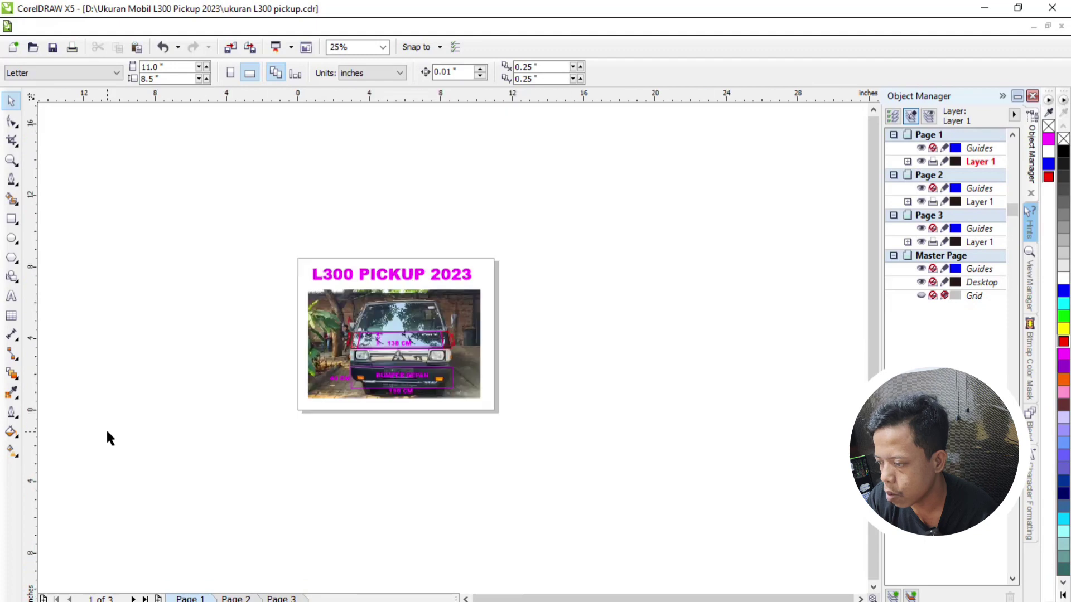
{"action": "scroll", "coordinate": [290, 281], "scroll_direction": "up", "scroll_amount": 1}
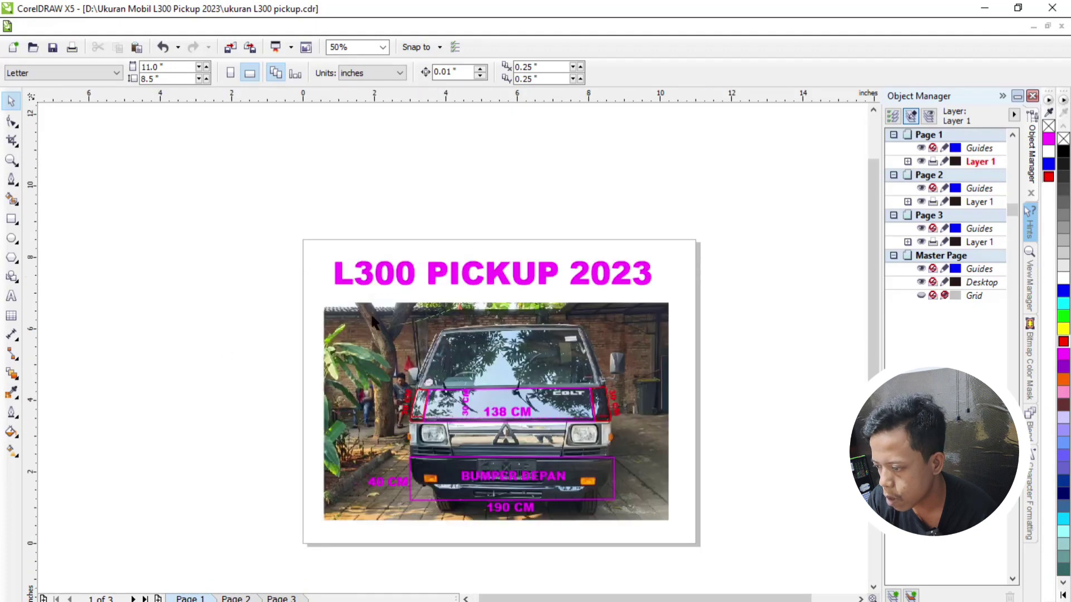
{"action": "left_click", "coordinate": [499, 273]}
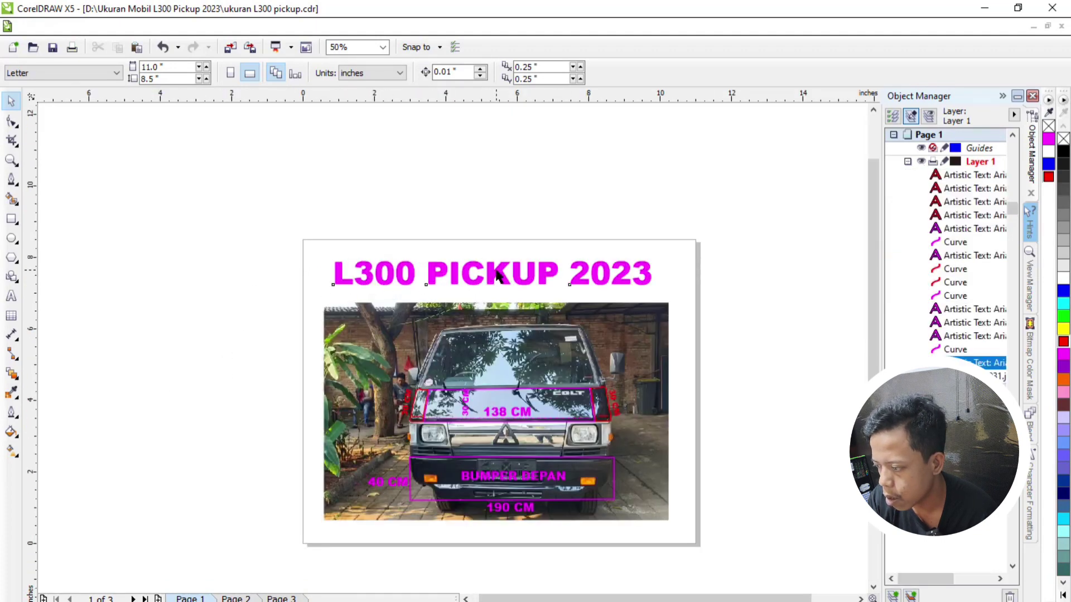
{"action": "left_click", "coordinate": [541, 185]}
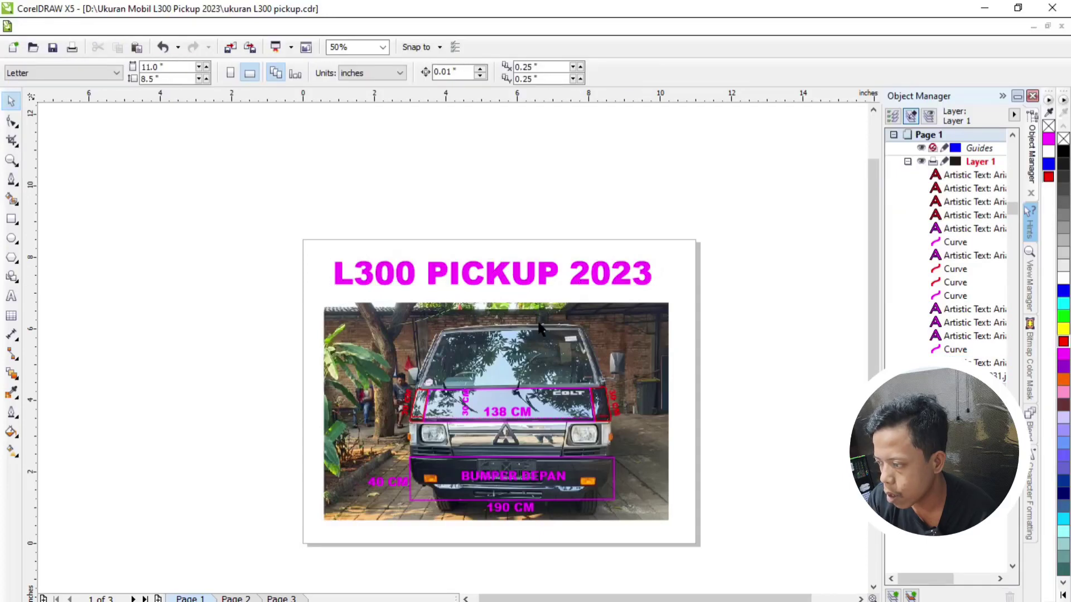
{"action": "scroll", "coordinate": [503, 370], "scroll_direction": "down", "scroll_amount": 1}
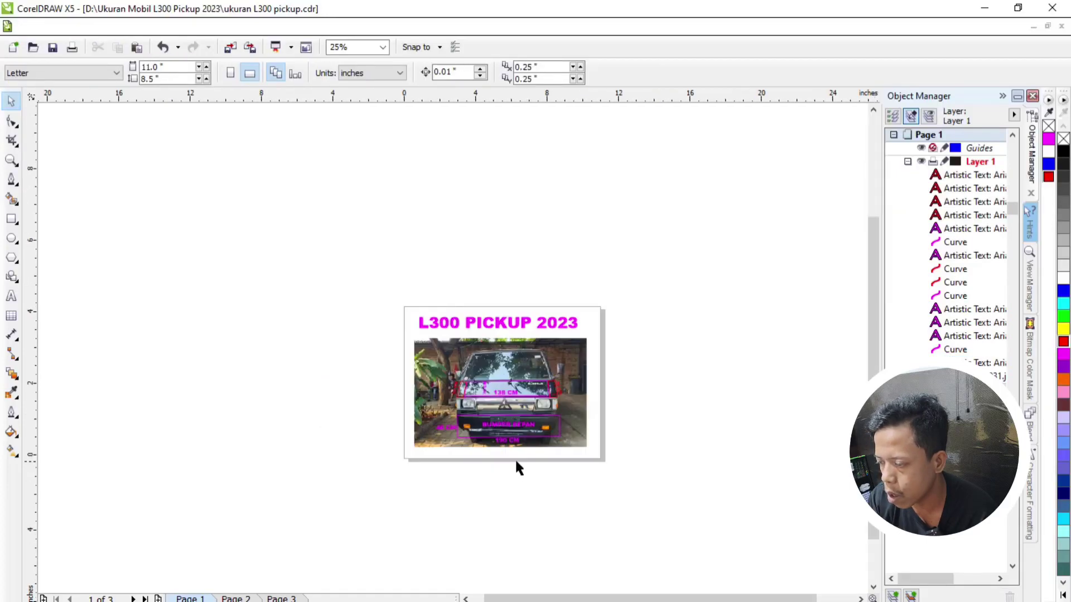
Step: Examine the height and width labels of the front bumper outline
{"action": "scroll", "coordinate": [514, 449], "scroll_direction": "up", "scroll_amount": 2}
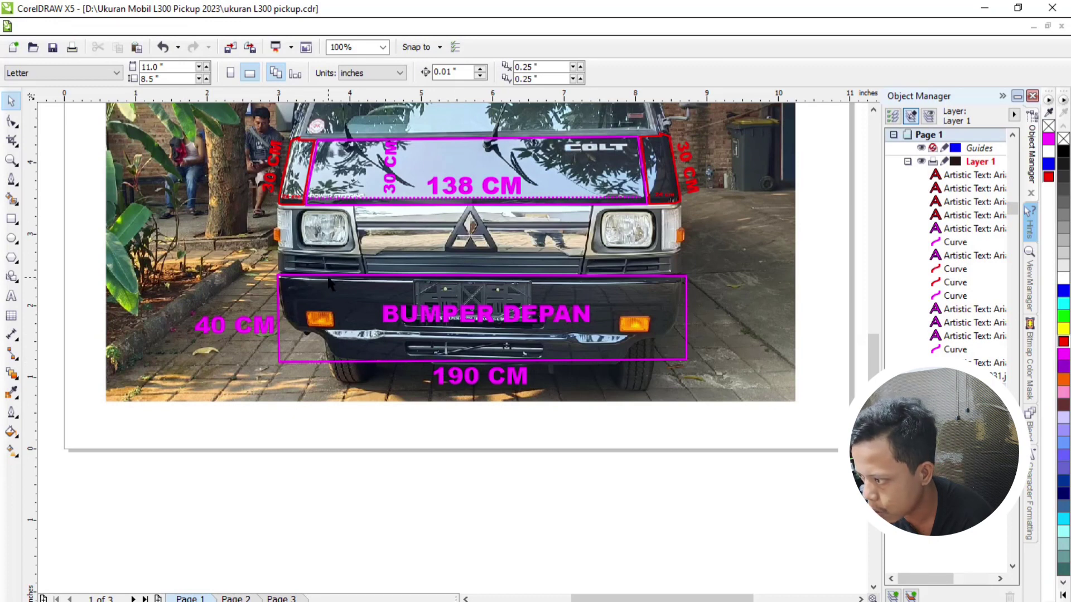
{"action": "left_click", "coordinate": [210, 329]}
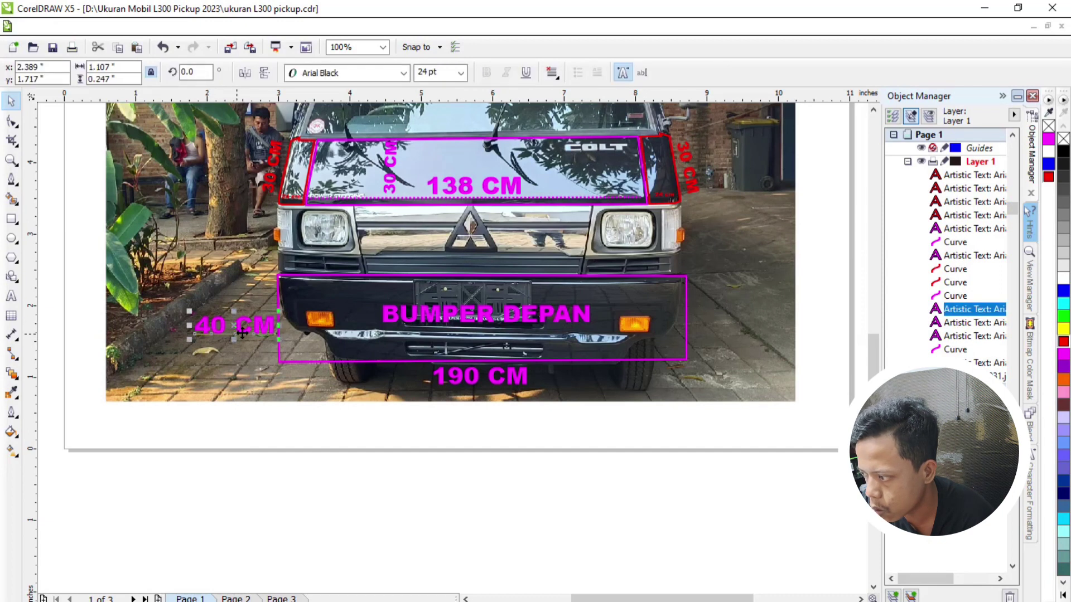
{"action": "left_click", "coordinate": [286, 419]}
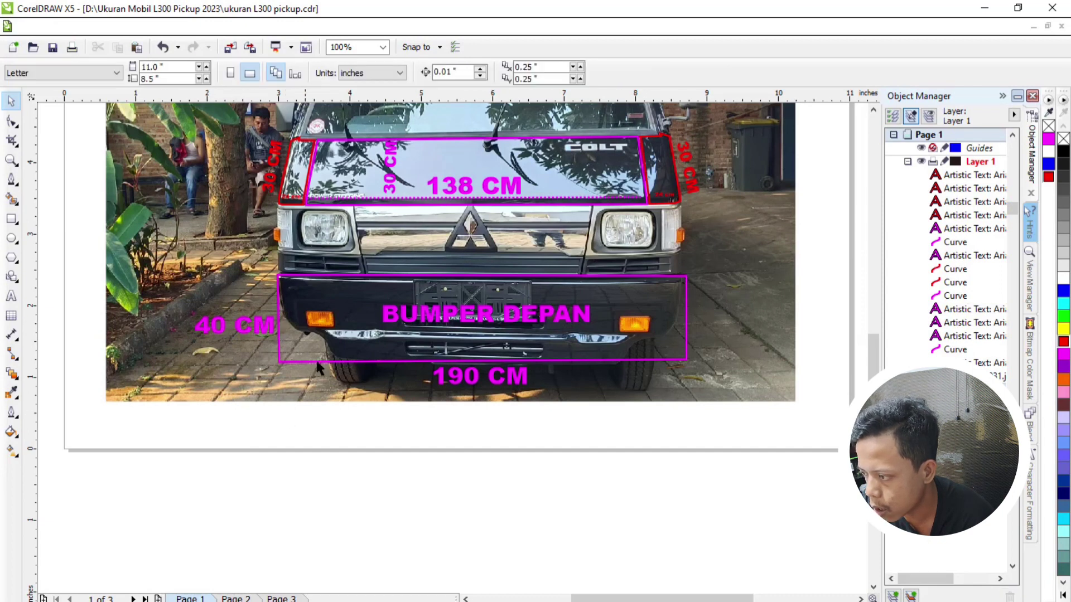
{"action": "scroll", "coordinate": [329, 357], "scroll_direction": "down", "scroll_amount": 1}
Step: Examine where the magenta front panel outline meets the red corner panel outlines on both sides of the truck
{"action": "scroll", "coordinate": [373, 268], "scroll_direction": "up", "scroll_amount": 2}
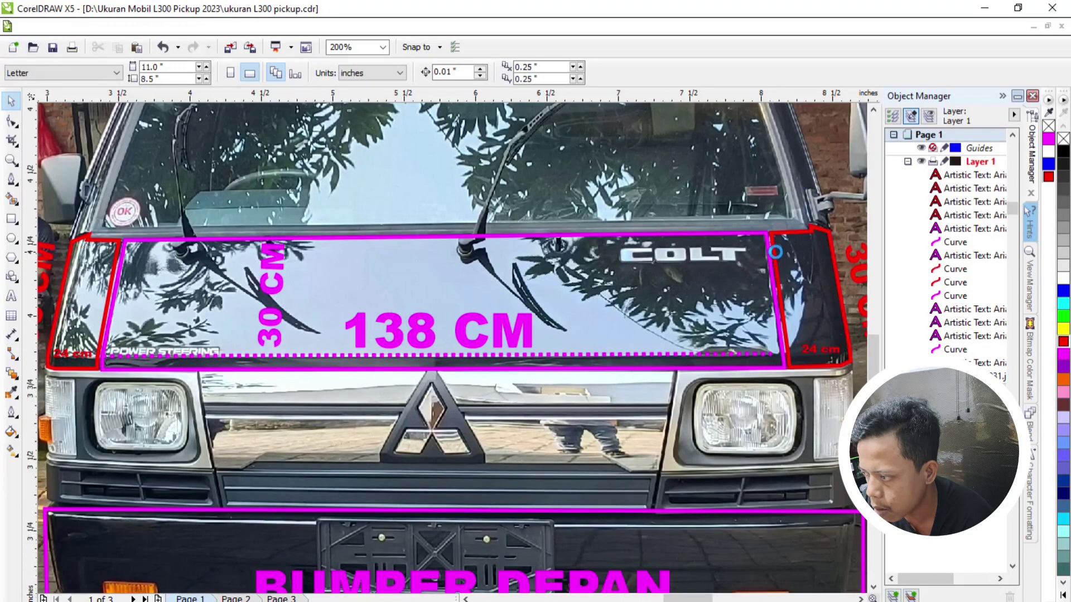
{"action": "scroll", "coordinate": [775, 254], "scroll_direction": "up", "scroll_amount": 2}
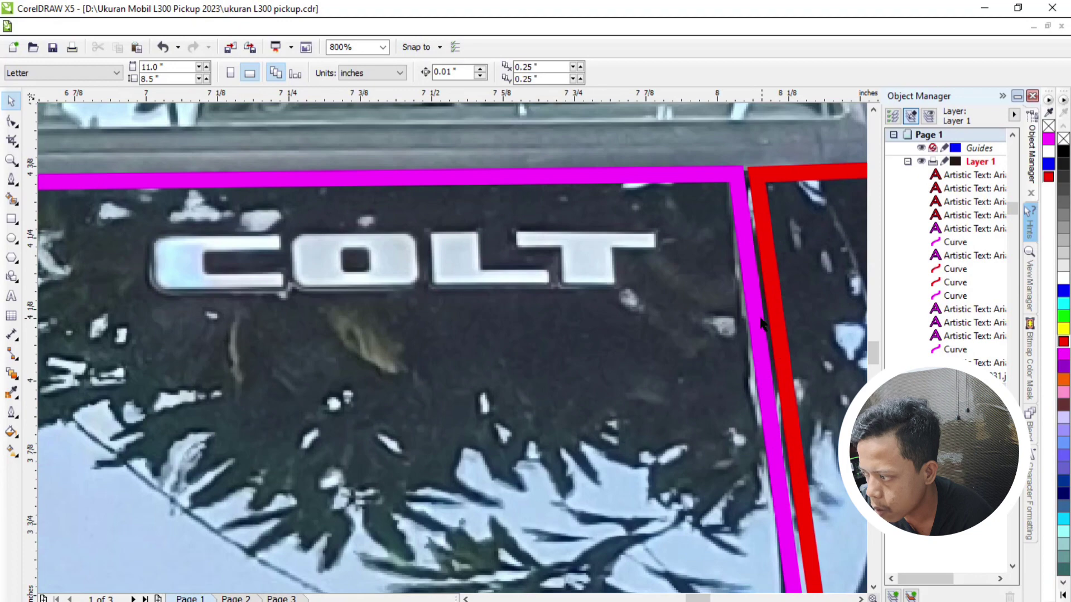
{"action": "scroll", "coordinate": [757, 251], "scroll_direction": "down", "scroll_amount": 4}
{"action": "scroll", "coordinate": [619, 346], "scroll_direction": "up", "scroll_amount": 1}
{"action": "scroll", "coordinate": [619, 346], "scroll_direction": "up", "scroll_amount": 1}
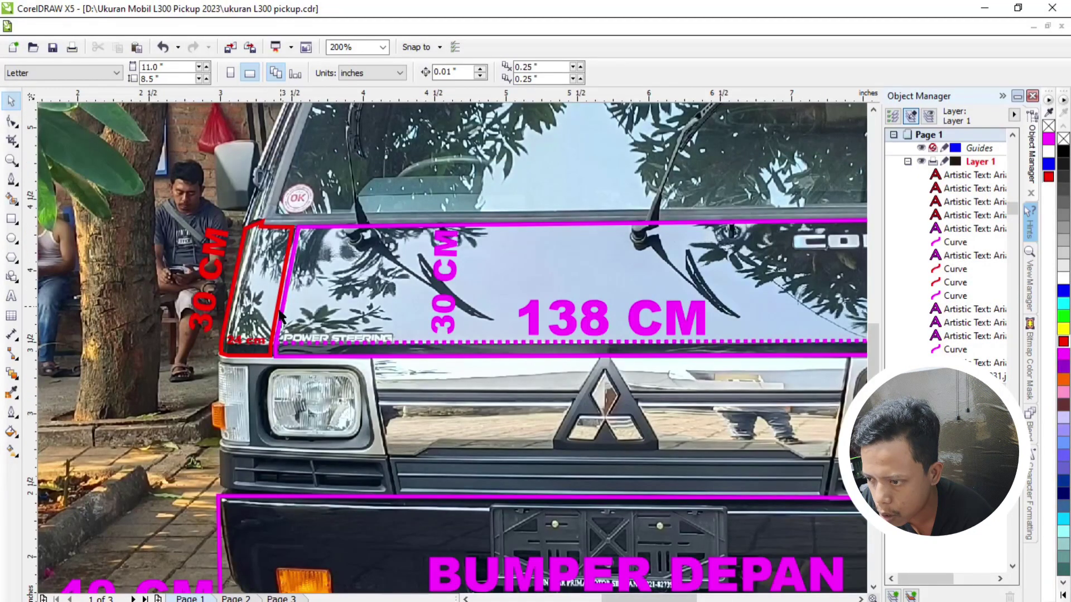
{"action": "scroll", "coordinate": [261, 339], "scroll_direction": "down", "scroll_amount": 1}
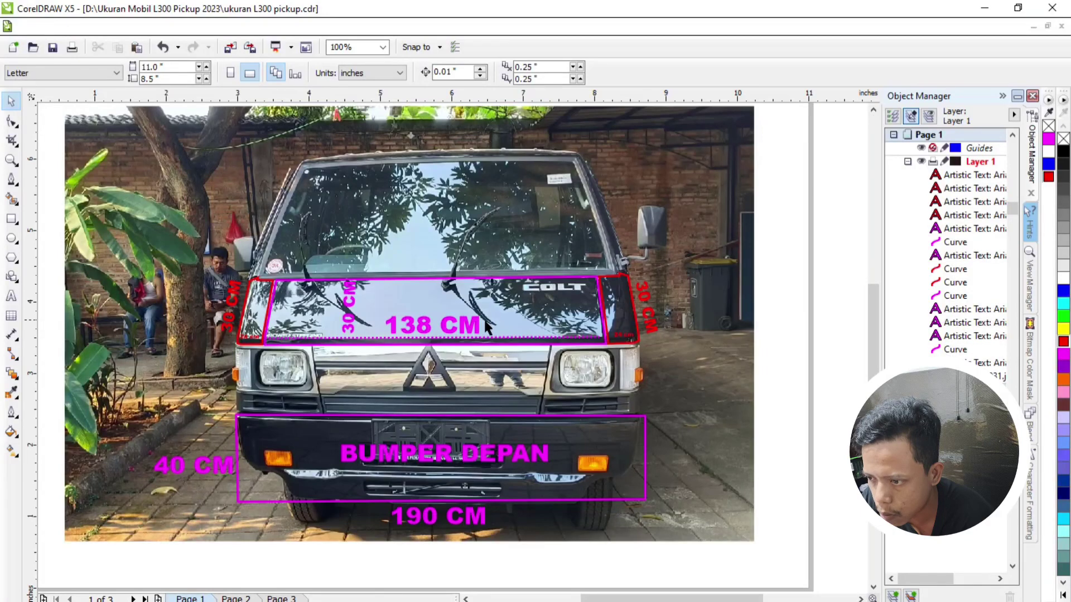
Step: Inspect the width and height labels inside the magenta front panel outline
{"action": "scroll", "coordinate": [429, 335], "scroll_direction": "up", "scroll_amount": 1}
{"action": "left_click", "coordinate": [422, 335]}
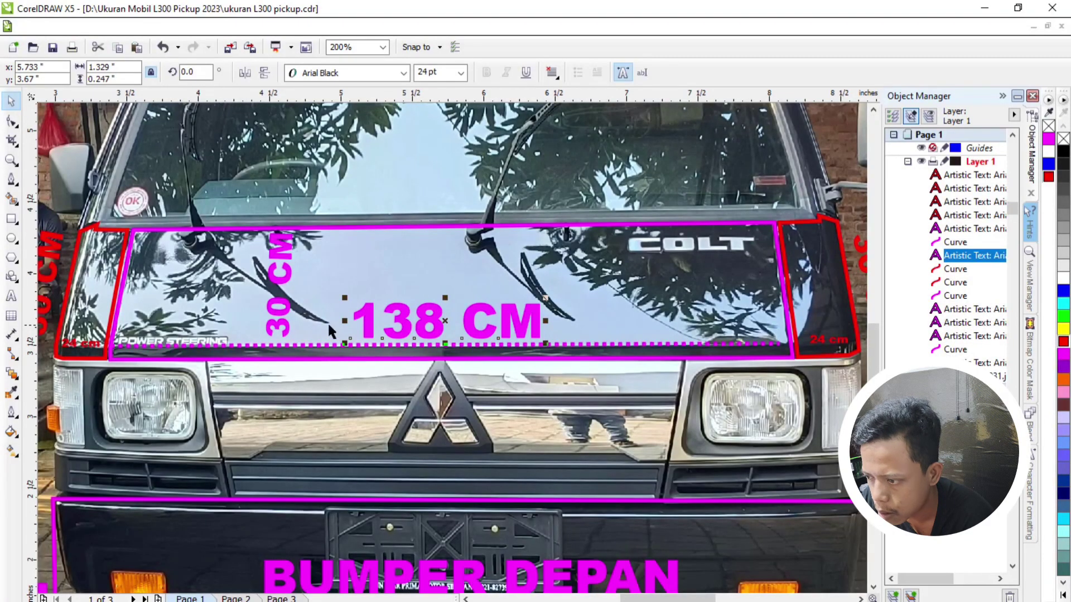
{"action": "left_click", "coordinate": [276, 330]}
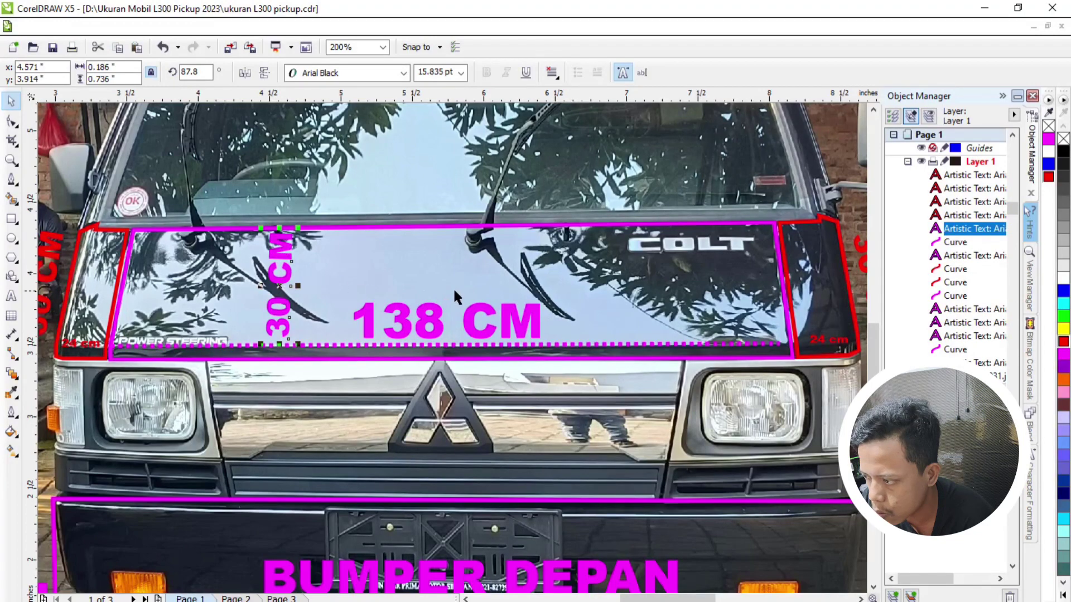
Step: Examine the width and height labels of the two red corner panels, and view the whole front-view sheet
{"action": "scroll", "coordinate": [454, 298], "scroll_direction": "down", "scroll_amount": 1}
{"action": "scroll", "coordinate": [663, 326], "scroll_direction": "up", "scroll_amount": 1}
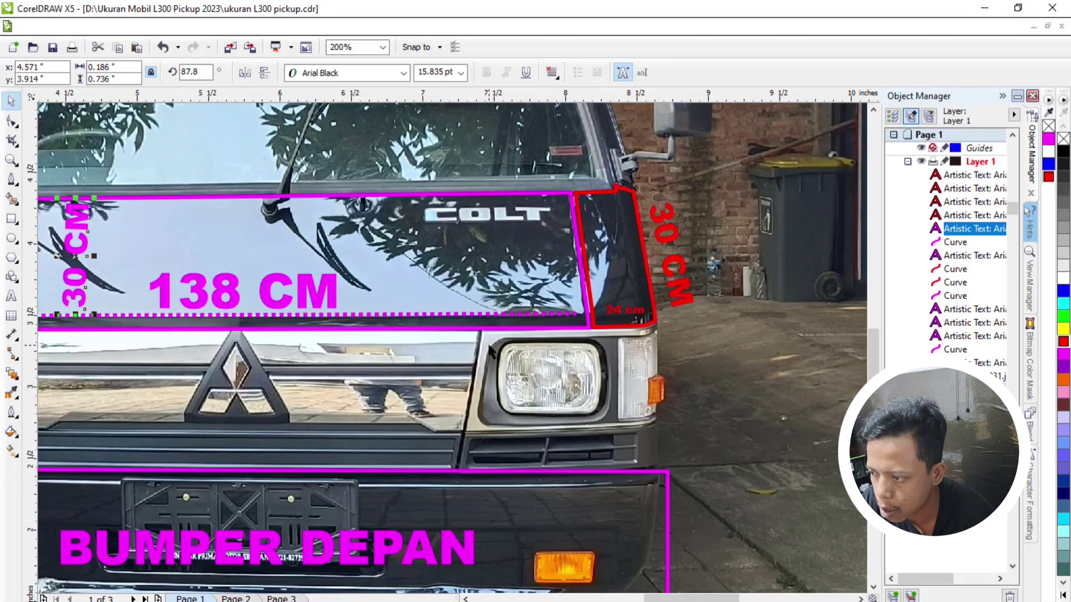
{"action": "scroll", "coordinate": [493, 352], "scroll_direction": "down", "scroll_amount": 1}
{"action": "scroll", "coordinate": [233, 354], "scroll_direction": "up", "scroll_amount": 1}
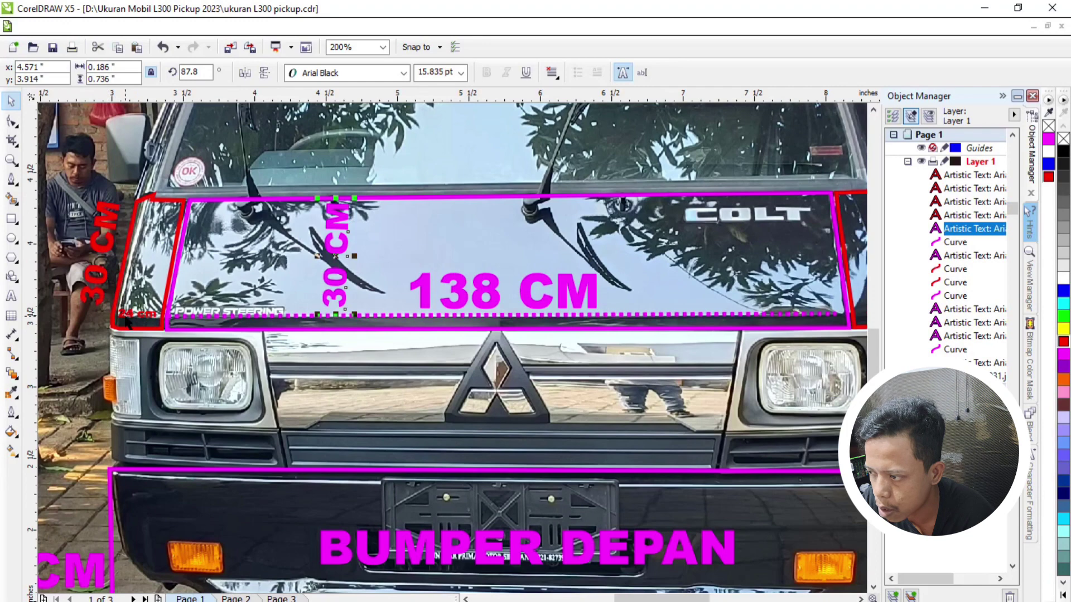
{"action": "scroll", "coordinate": [127, 317], "scroll_direction": "up", "scroll_amount": 2}
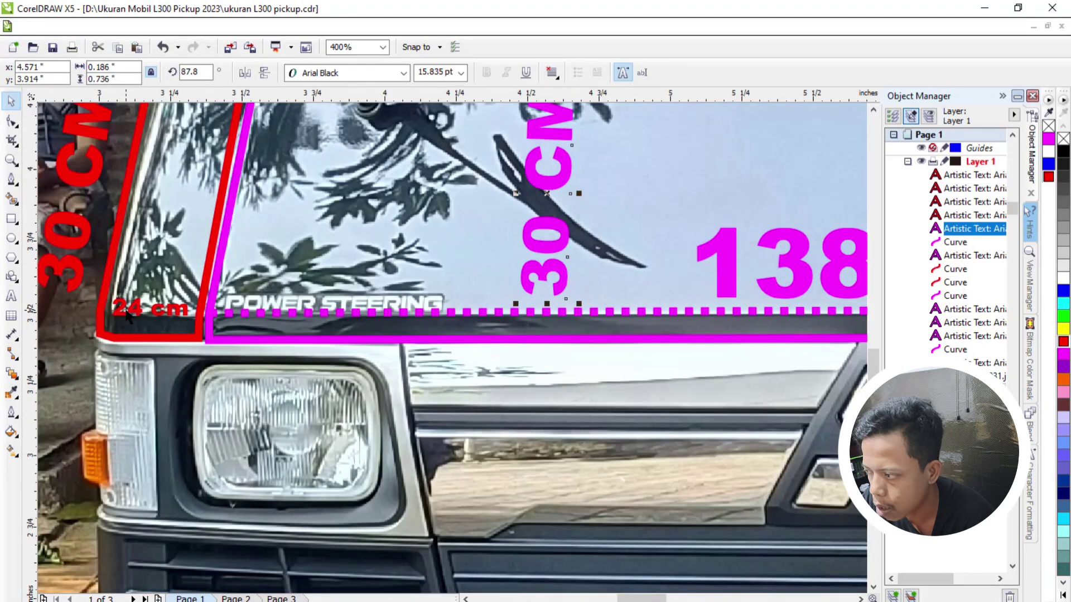
{"action": "scroll", "coordinate": [127, 317], "scroll_direction": "down", "scroll_amount": 2}
{"action": "scroll", "coordinate": [491, 324], "scroll_direction": "up", "scroll_amount": 1}
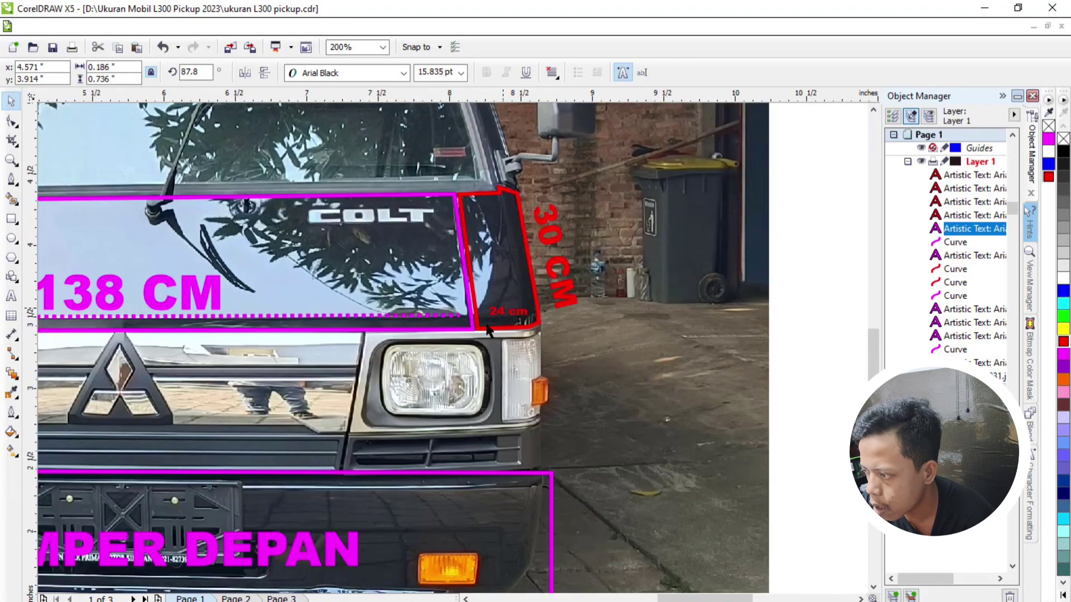
{"action": "scroll", "coordinate": [446, 328], "scroll_direction": "down", "scroll_amount": 1}
{"action": "scroll", "coordinate": [293, 315], "scroll_direction": "up", "scroll_amount": 1}
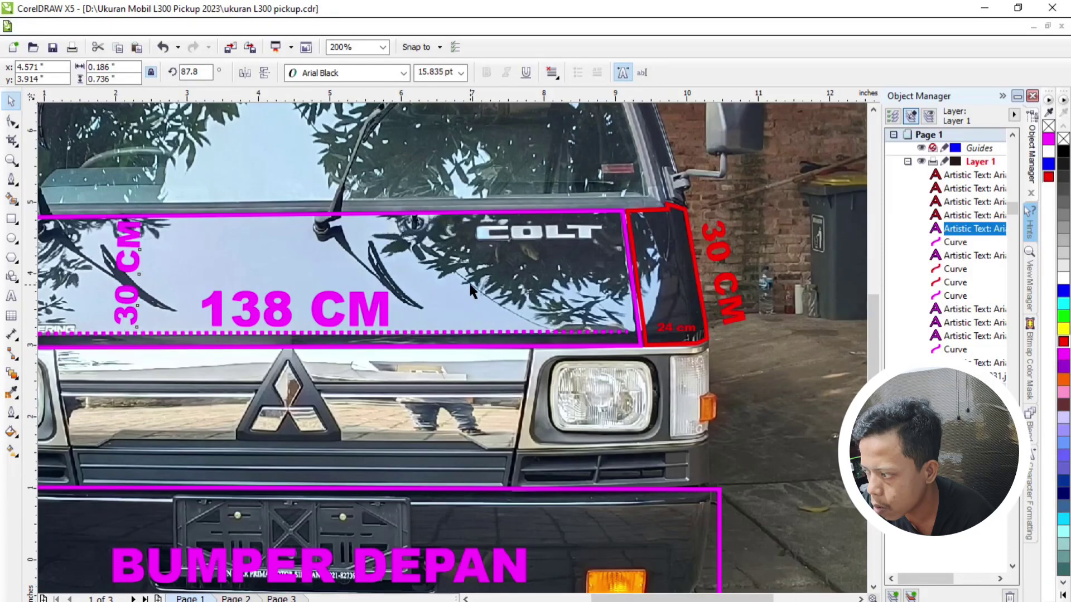
{"action": "scroll", "coordinate": [470, 290], "scroll_direction": "down", "scroll_amount": 1}
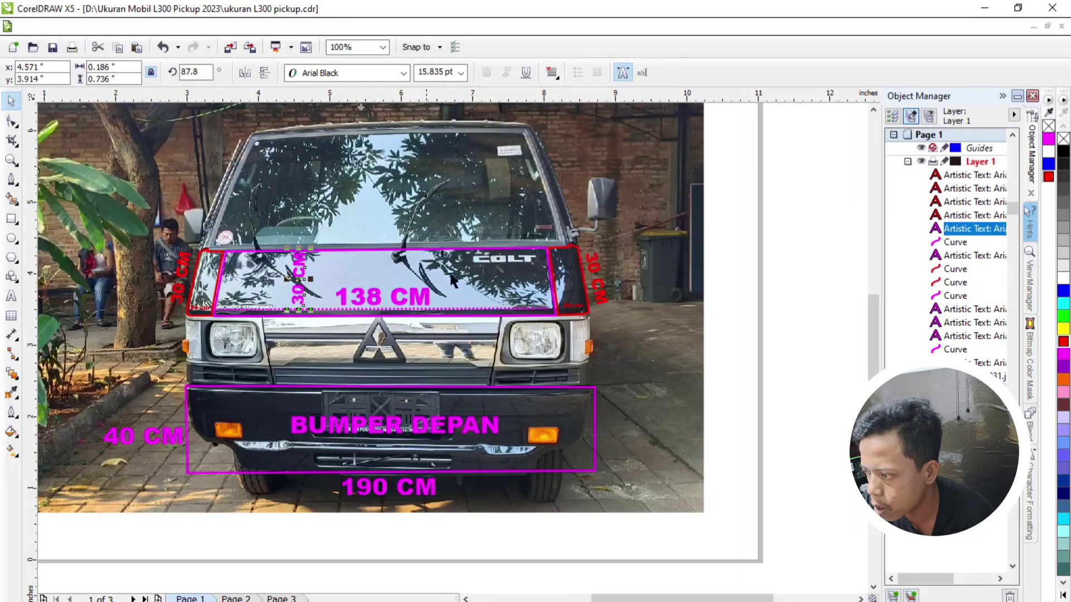
{"action": "scroll", "coordinate": [616, 295], "scroll_direction": "up", "scroll_amount": 1}
{"action": "scroll", "coordinate": [617, 296], "scroll_direction": "up", "scroll_amount": 1}
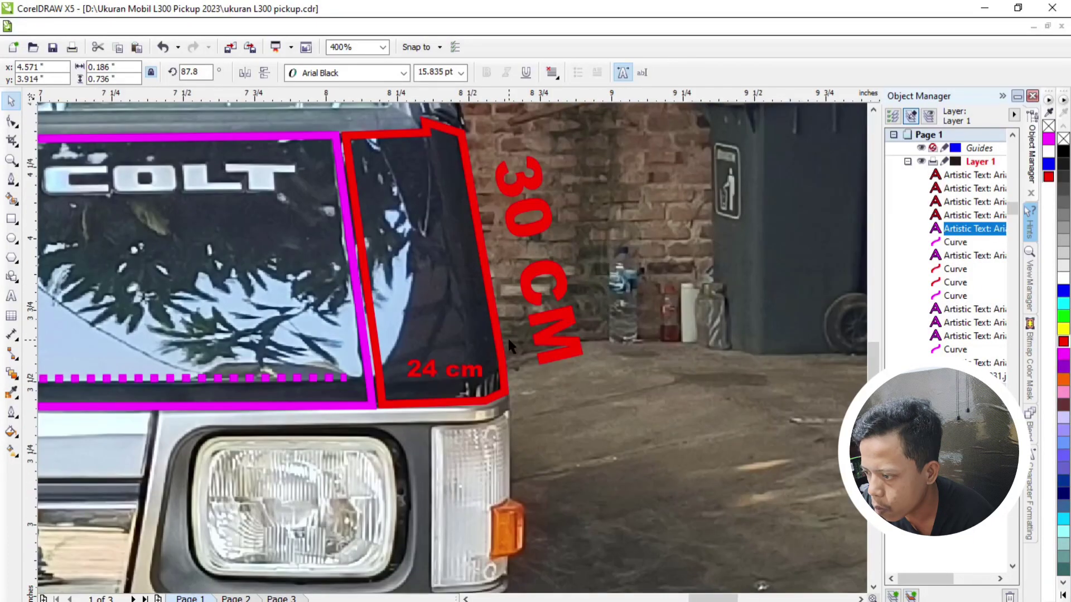
{"action": "scroll", "coordinate": [519, 337], "scroll_direction": "down", "scroll_amount": 2}
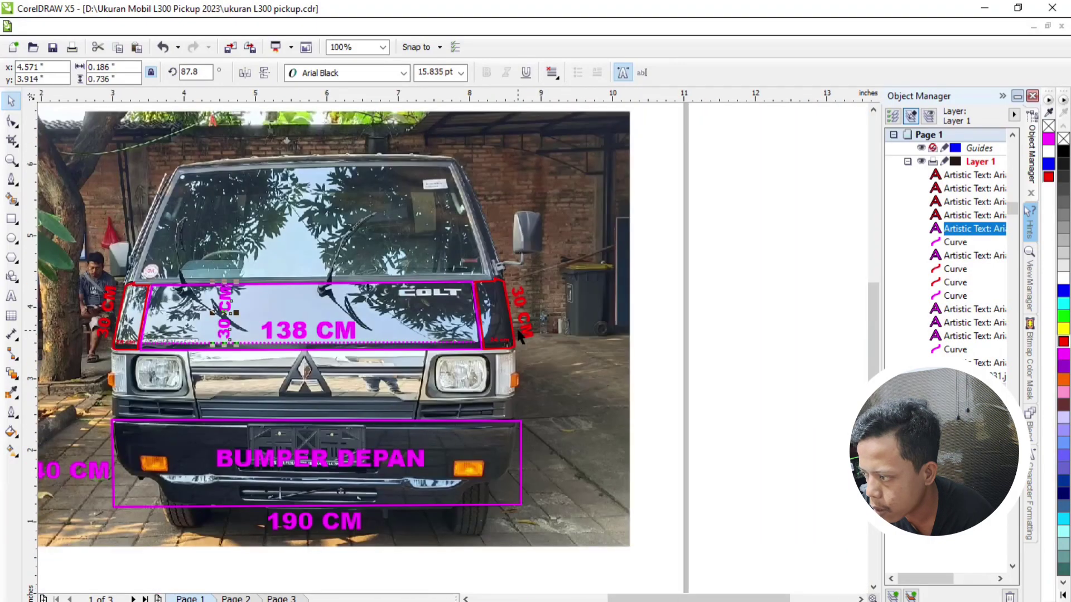
{"action": "scroll", "coordinate": [500, 362], "scroll_direction": "down", "scroll_amount": 1}
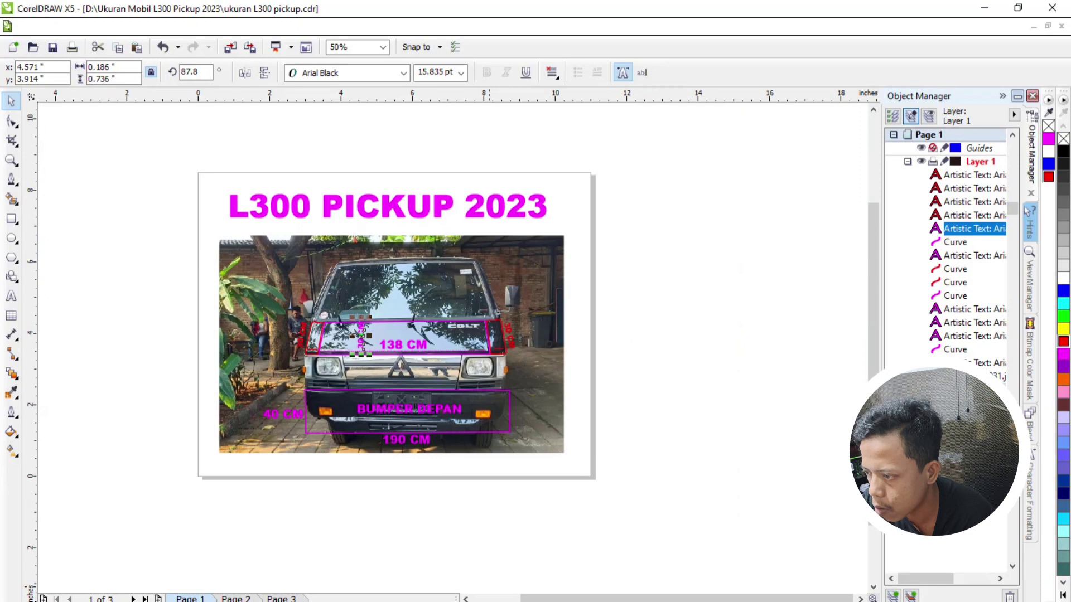
Step: Open page 2 with the side view and examine the overall-length label beneath the truck photo
{"action": "left_click", "coordinate": [236, 598]}
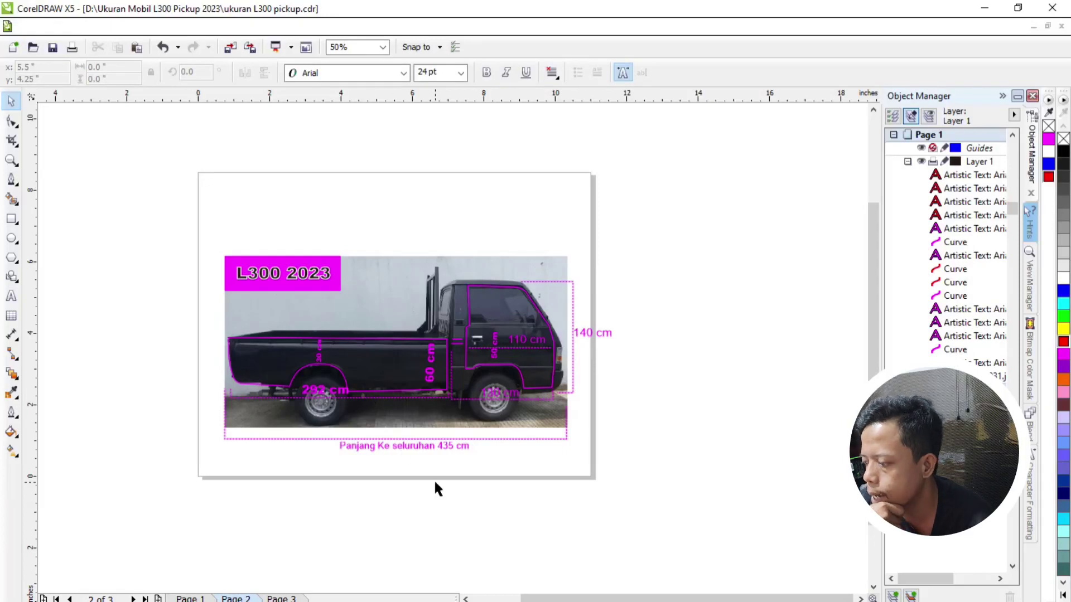
{"action": "scroll", "coordinate": [451, 449], "scroll_direction": "up", "scroll_amount": 2}
{"action": "scroll", "coordinate": [450, 447], "scroll_direction": "down", "scroll_amount": 2}
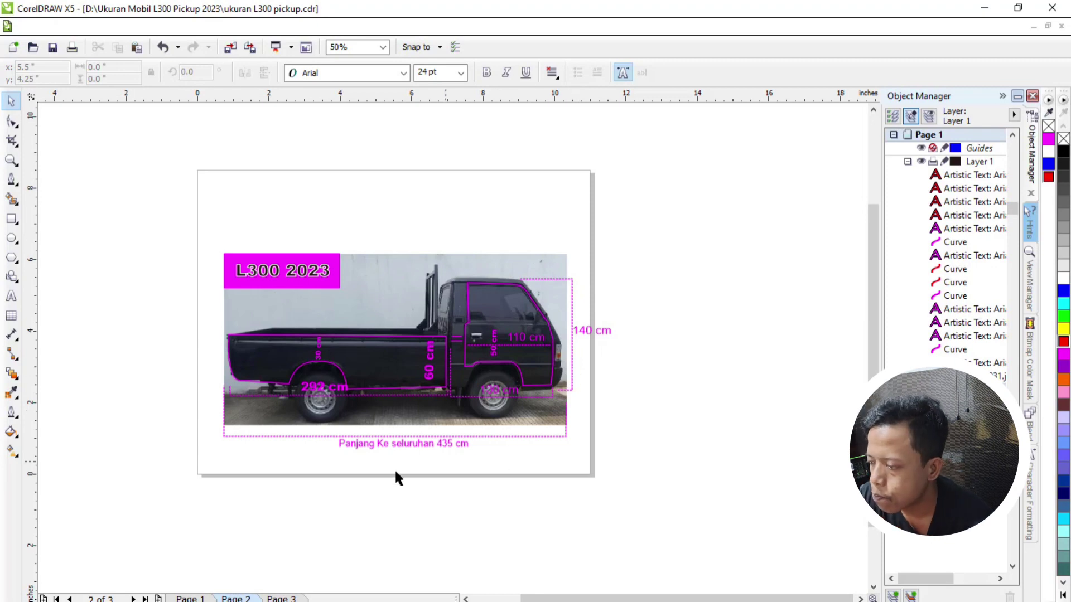
{"action": "left_click", "coordinate": [361, 442]}
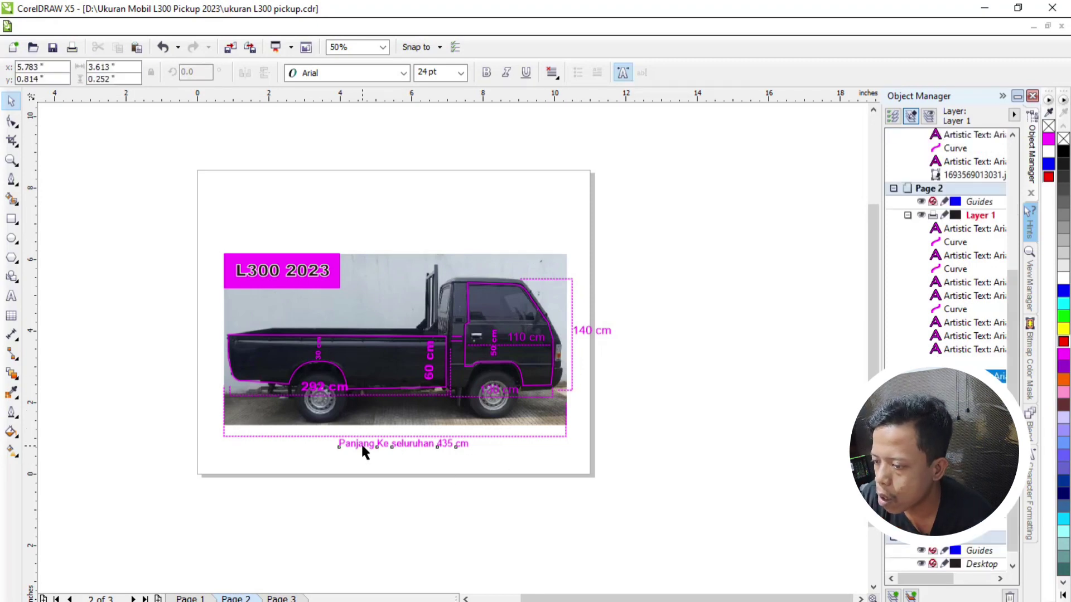
{"action": "left_click", "coordinate": [440, 452]}
{"action": "scroll", "coordinate": [445, 456], "scroll_direction": "up", "scroll_amount": 2}
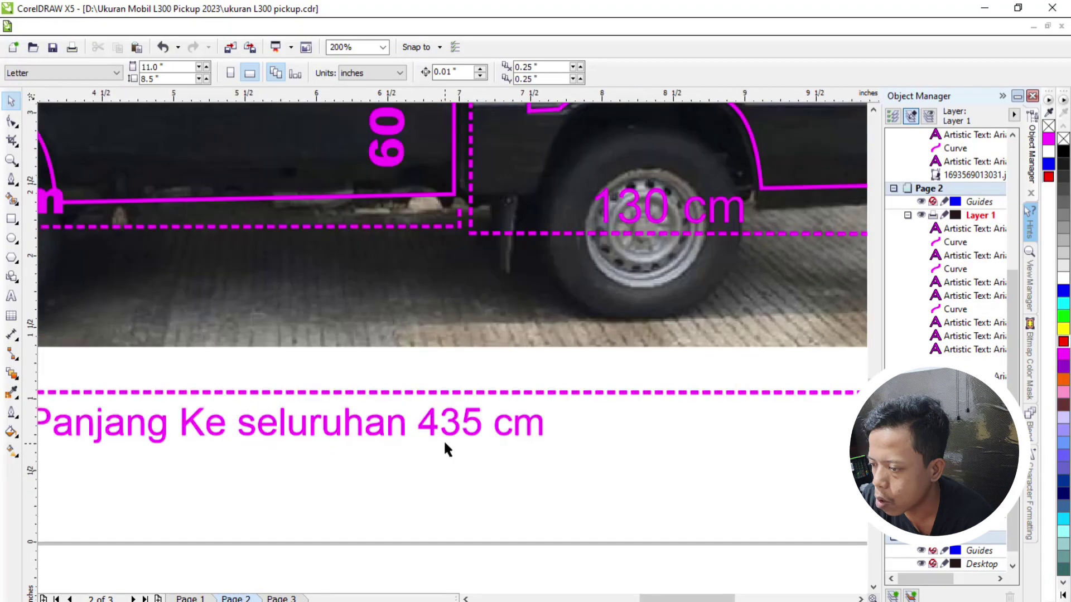
{"action": "left_click", "coordinate": [445, 438]}
{"action": "scroll", "coordinate": [445, 440], "scroll_direction": "down", "scroll_amount": 2}
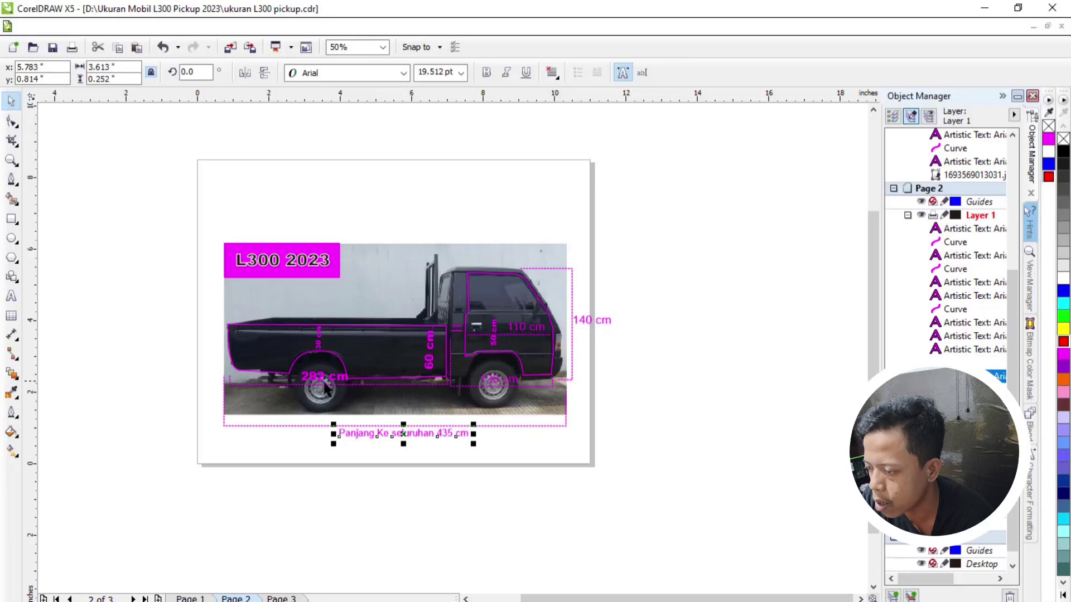
Step: Inspect the magenta cargo bed outline on the side view, from its front edge beside the cab to its curved rear edge
{"action": "scroll", "coordinate": [321, 389], "scroll_direction": "up", "scroll_amount": 2}
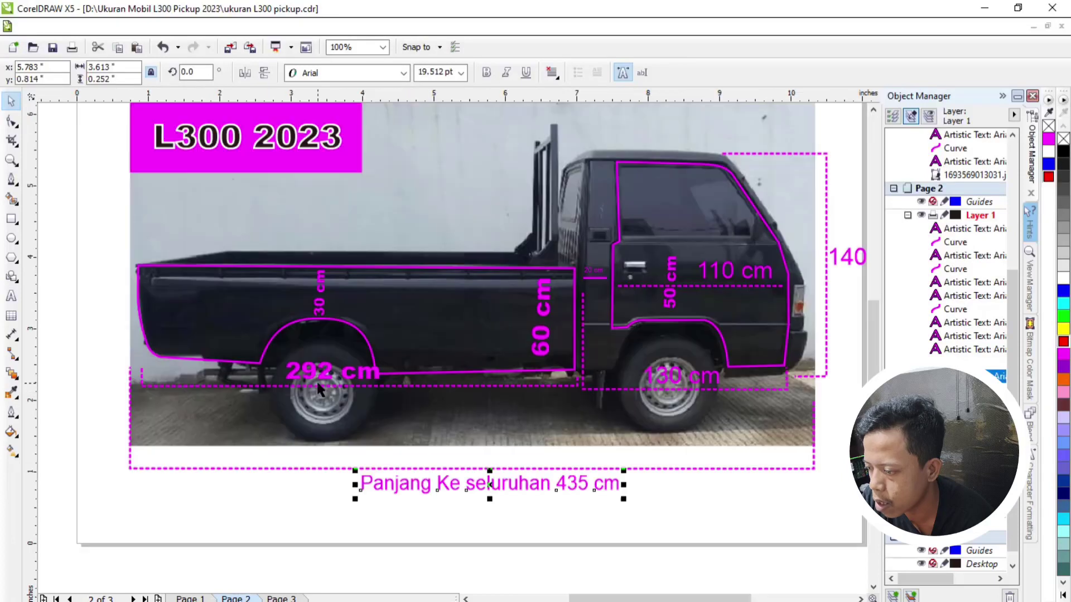
{"action": "left_click", "coordinate": [321, 500]}
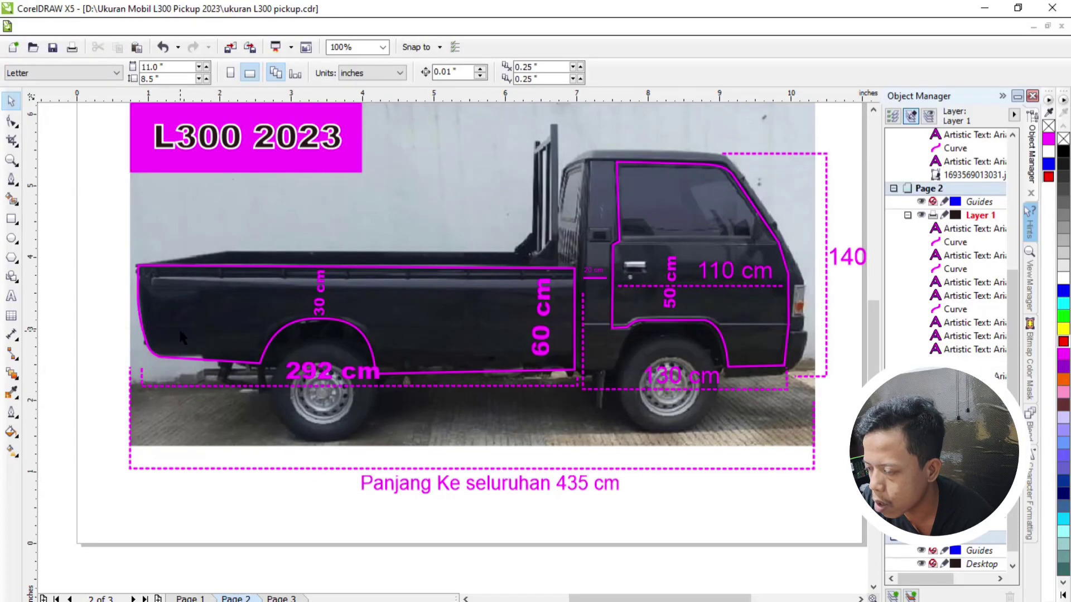
{"action": "scroll", "coordinate": [182, 337], "scroll_direction": "up", "scroll_amount": 2}
{"action": "scroll", "coordinate": [181, 337], "scroll_direction": "down", "scroll_amount": 2}
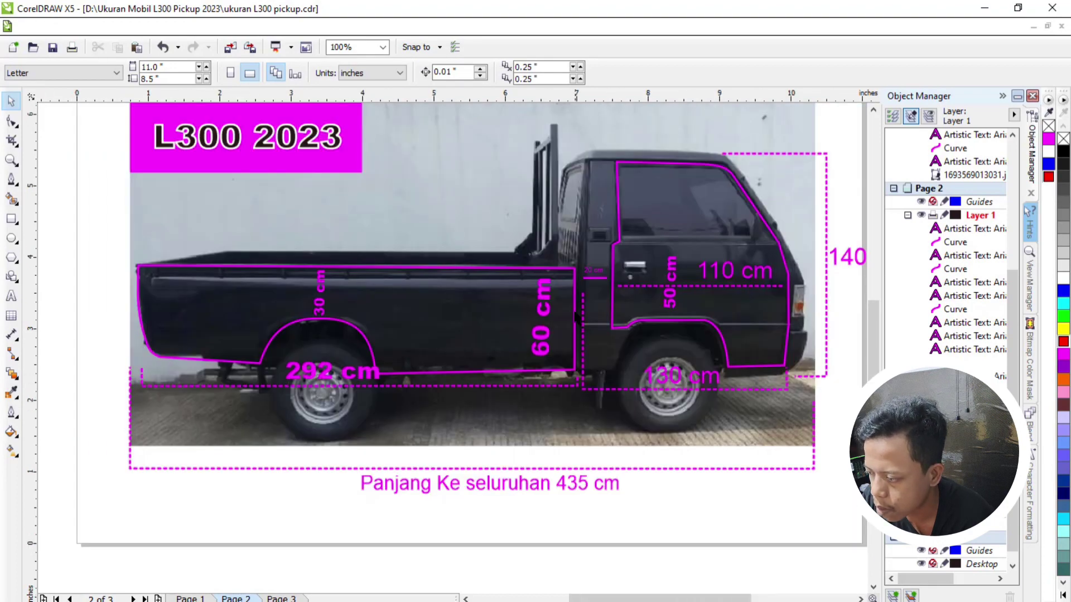
{"action": "scroll", "coordinate": [577, 318], "scroll_direction": "up", "scroll_amount": 2}
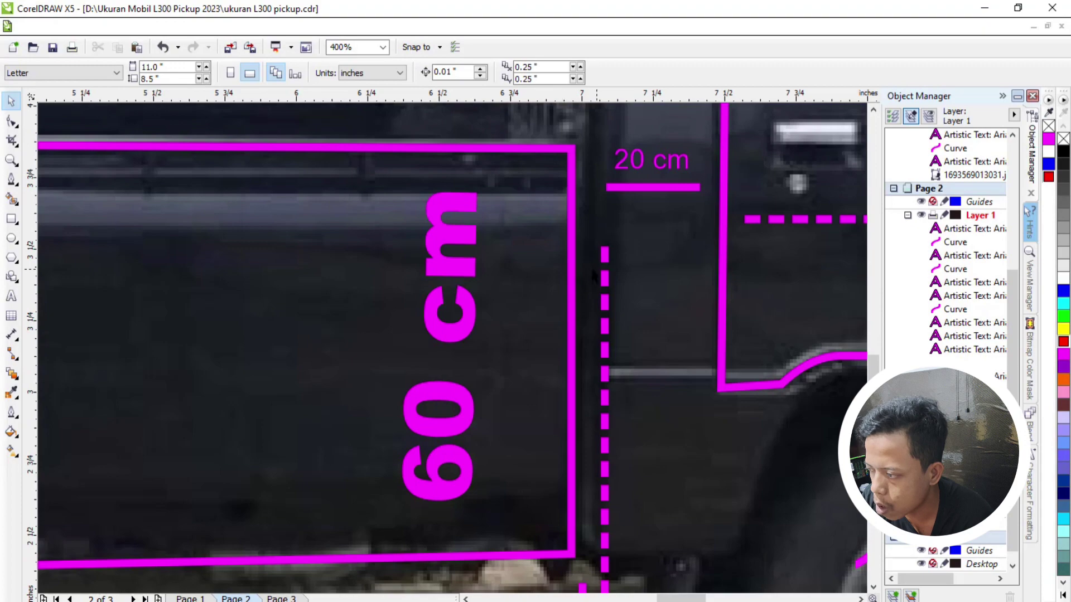
{"action": "scroll", "coordinate": [576, 286], "scroll_direction": "down", "scroll_amount": 2}
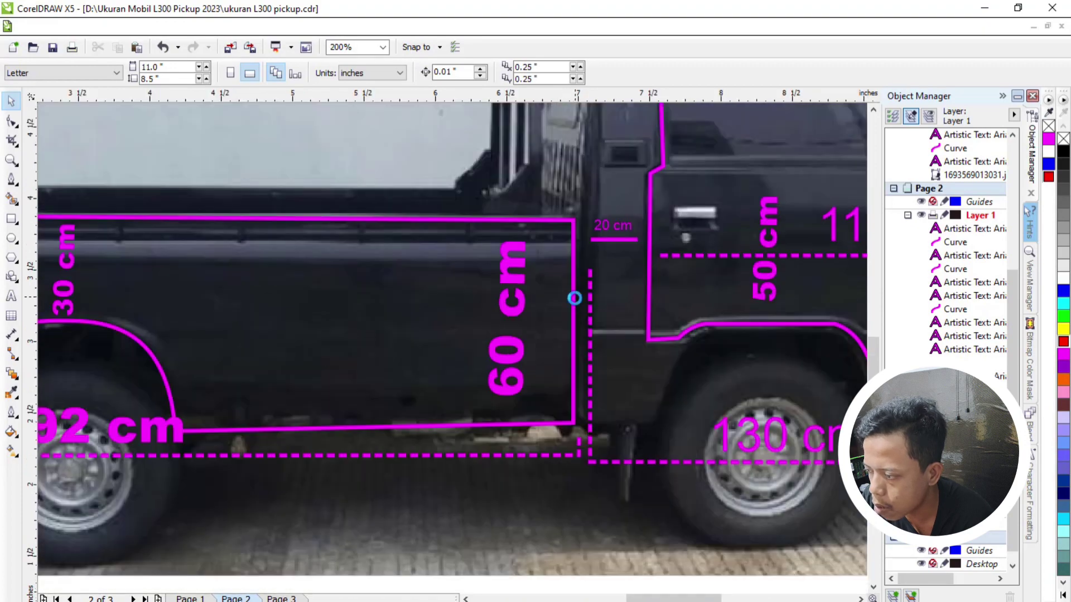
{"action": "scroll", "coordinate": [480, 353], "scroll_direction": "down", "scroll_amount": 1}
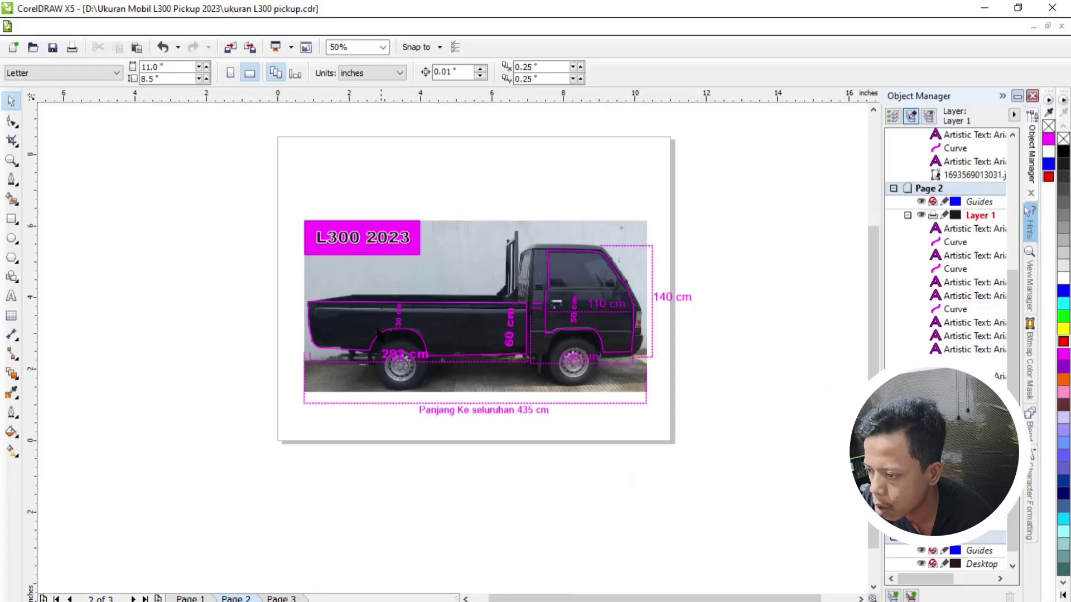
{"action": "scroll", "coordinate": [317, 339], "scroll_direction": "up", "scroll_amount": 3}
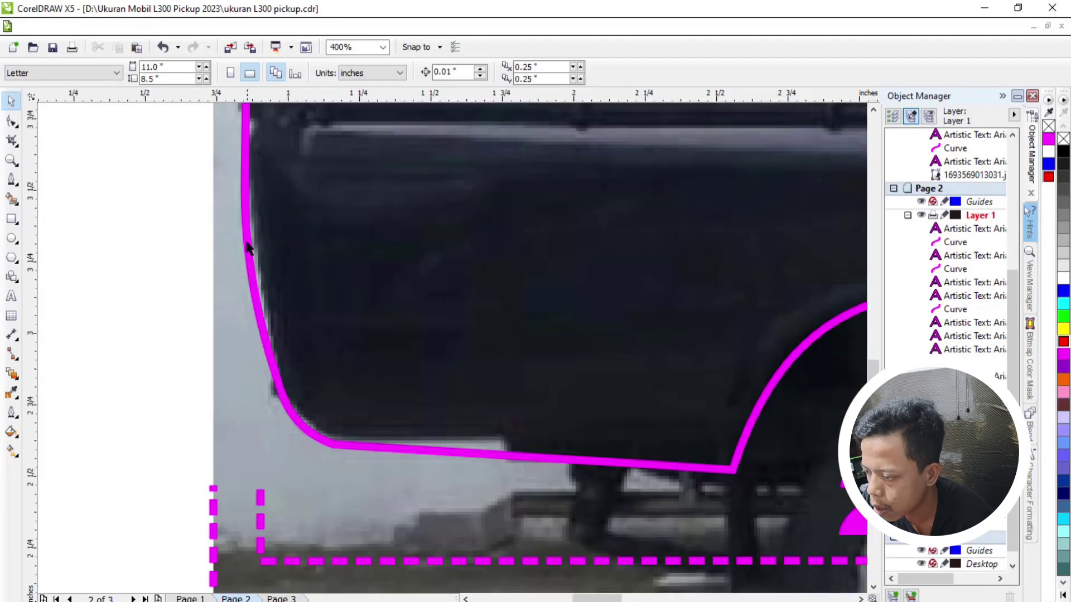
{"action": "scroll", "coordinate": [226, 276], "scroll_direction": "down", "scroll_amount": 2}
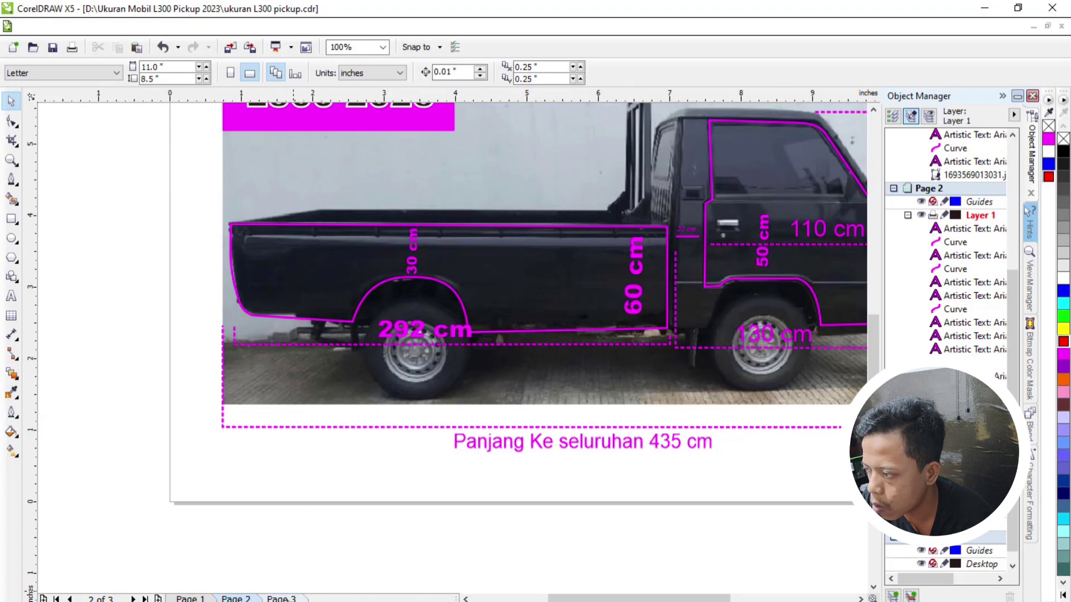
Step: Check the tailgate outlines and their height label on page 3
{"action": "left_click", "coordinate": [289, 598]}
{"action": "scroll", "coordinate": [349, 243], "scroll_direction": "up", "scroll_amount": 2}
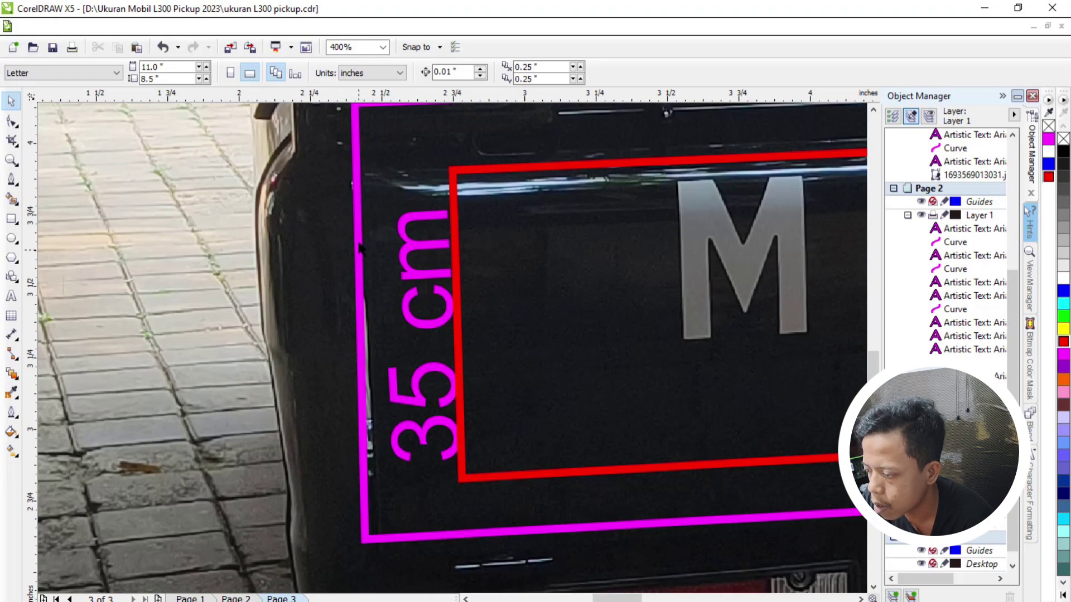
{"action": "scroll", "coordinate": [357, 250], "scroll_direction": "down", "scroll_amount": 1}
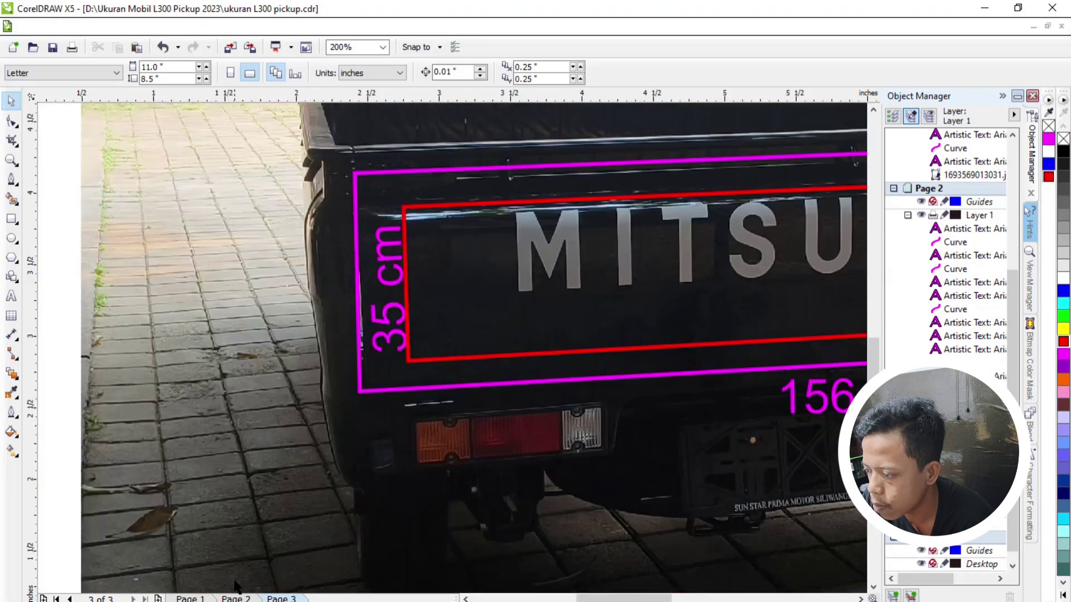
Step: Return to page 2 and examine the cargo bed's length label and the height label near its front edge
{"action": "left_click", "coordinate": [236, 599]}
{"action": "scroll", "coordinate": [265, 393], "scroll_direction": "down", "scroll_amount": 1}
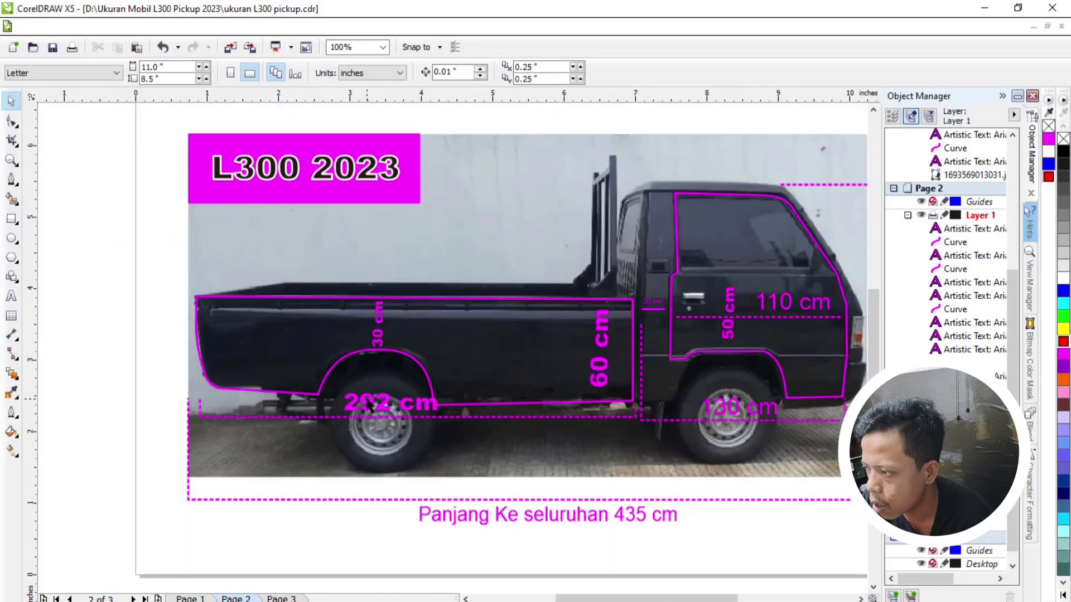
{"action": "scroll", "coordinate": [368, 404], "scroll_direction": "up", "scroll_amount": 1}
{"action": "scroll", "coordinate": [531, 399], "scroll_direction": "down", "scroll_amount": 2}
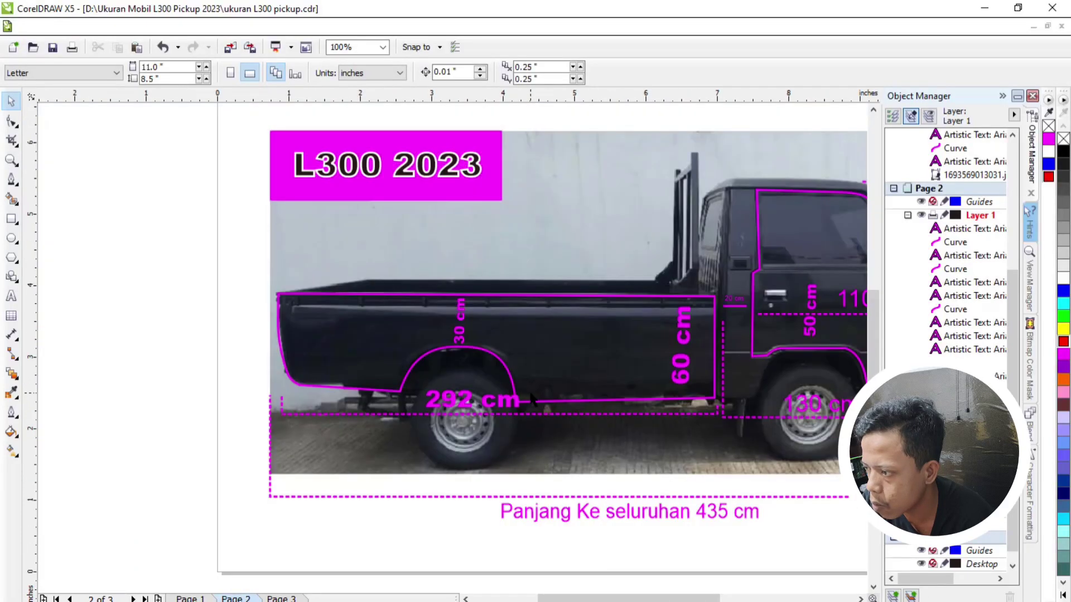
{"action": "scroll", "coordinate": [711, 356], "scroll_direction": "up", "scroll_amount": 1}
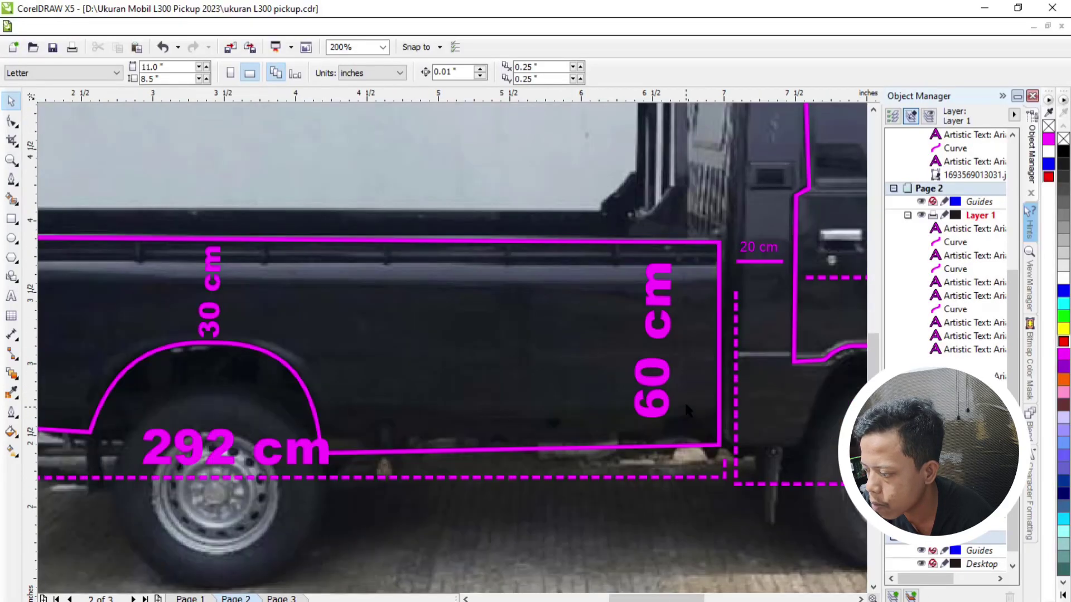
{"action": "scroll", "coordinate": [676, 259], "scroll_direction": "up", "scroll_amount": 1}
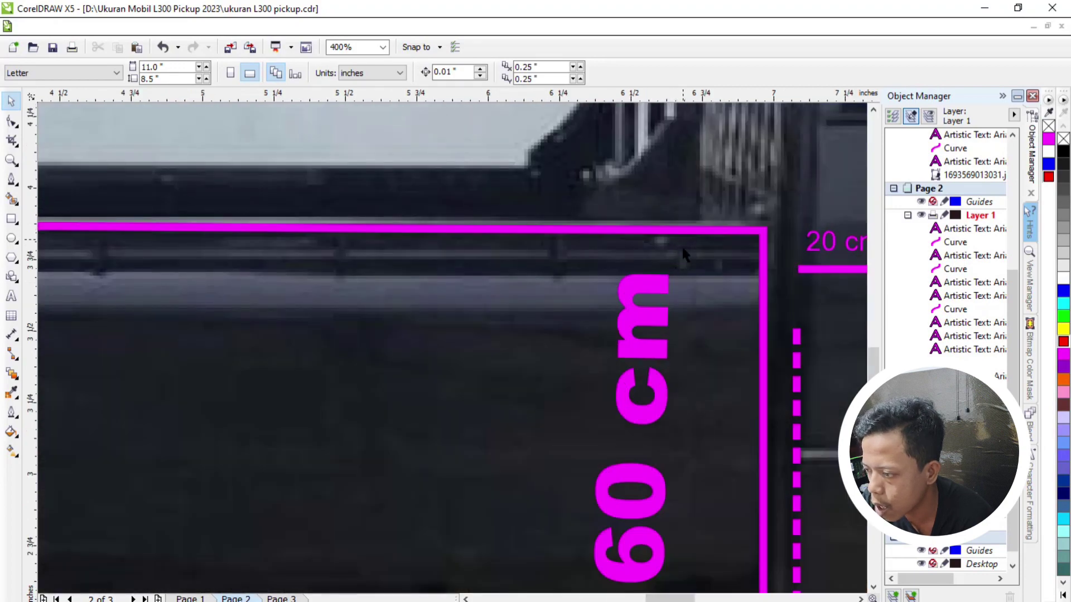
{"action": "scroll", "coordinate": [684, 254], "scroll_direction": "down", "scroll_amount": 2}
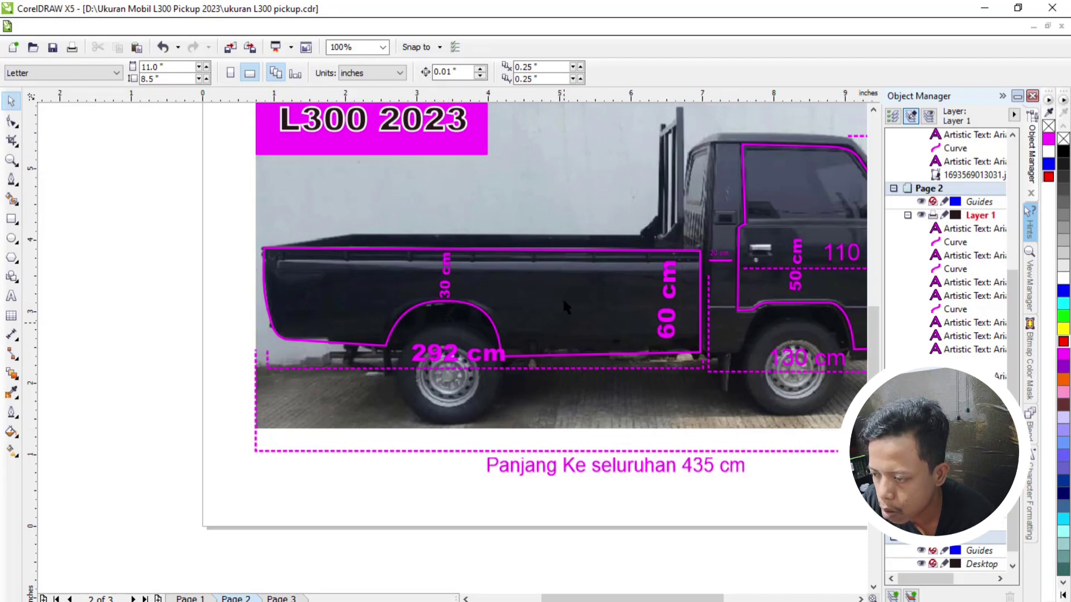
Step: Inspect the height label above the rear wheel arch of the cargo bed, and view the whole side-view sheet
{"action": "scroll", "coordinate": [565, 273], "scroll_direction": "up", "scroll_amount": 1}
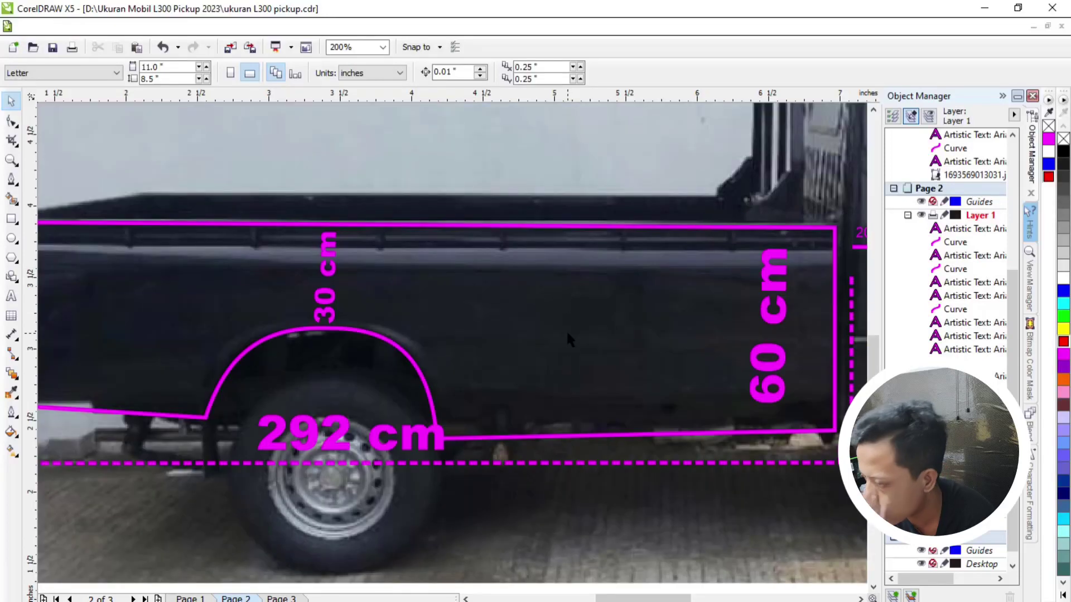
{"action": "scroll", "coordinate": [569, 332], "scroll_direction": "down", "scroll_amount": 1}
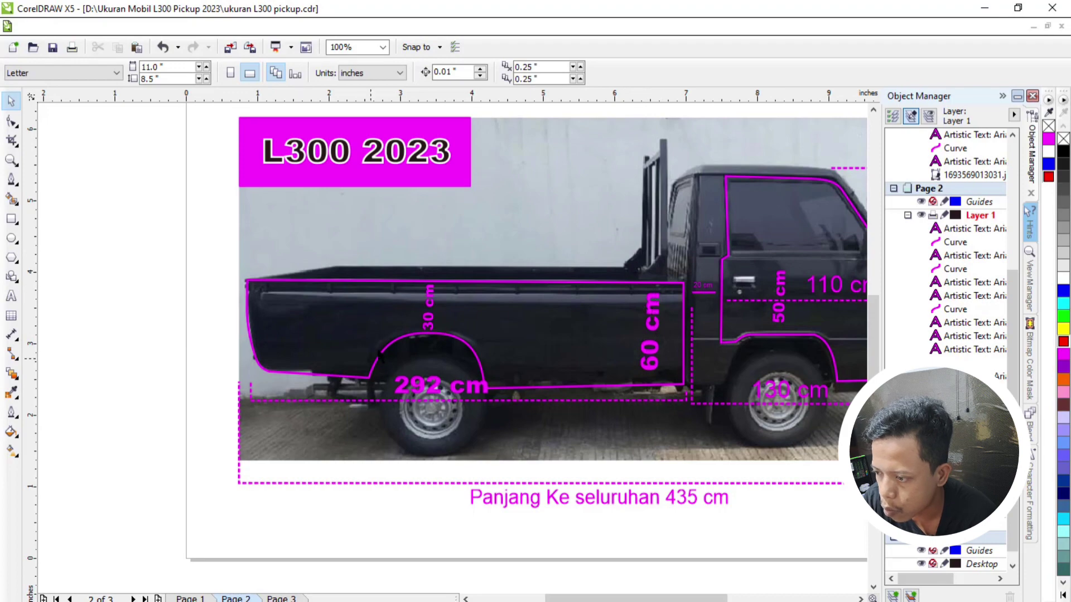
{"action": "scroll", "coordinate": [406, 307], "scroll_direction": "up", "scroll_amount": 2}
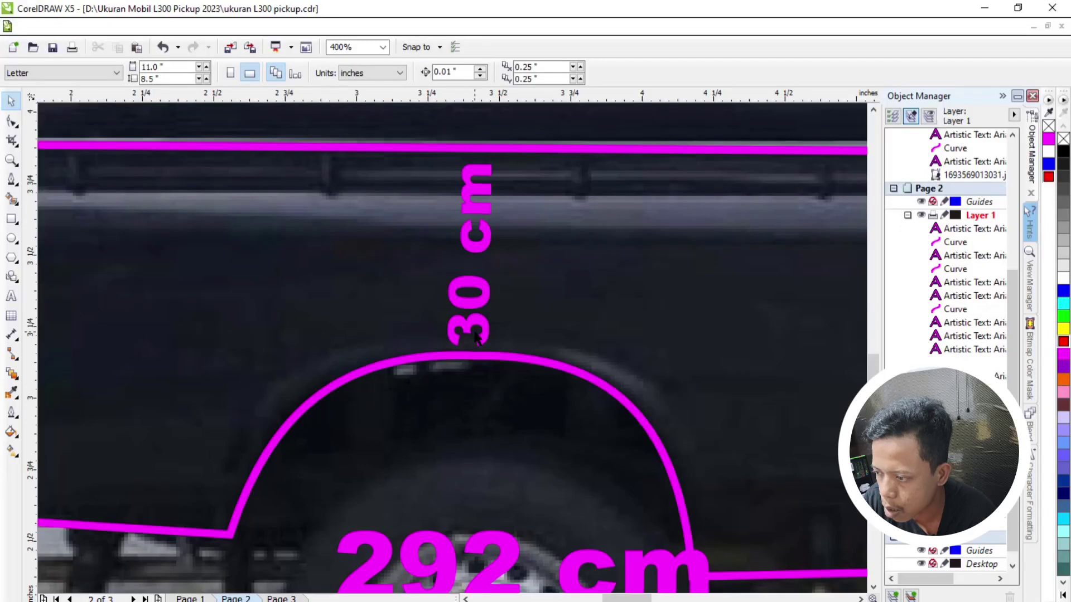
{"action": "scroll", "coordinate": [474, 333], "scroll_direction": "down", "scroll_amount": 1}
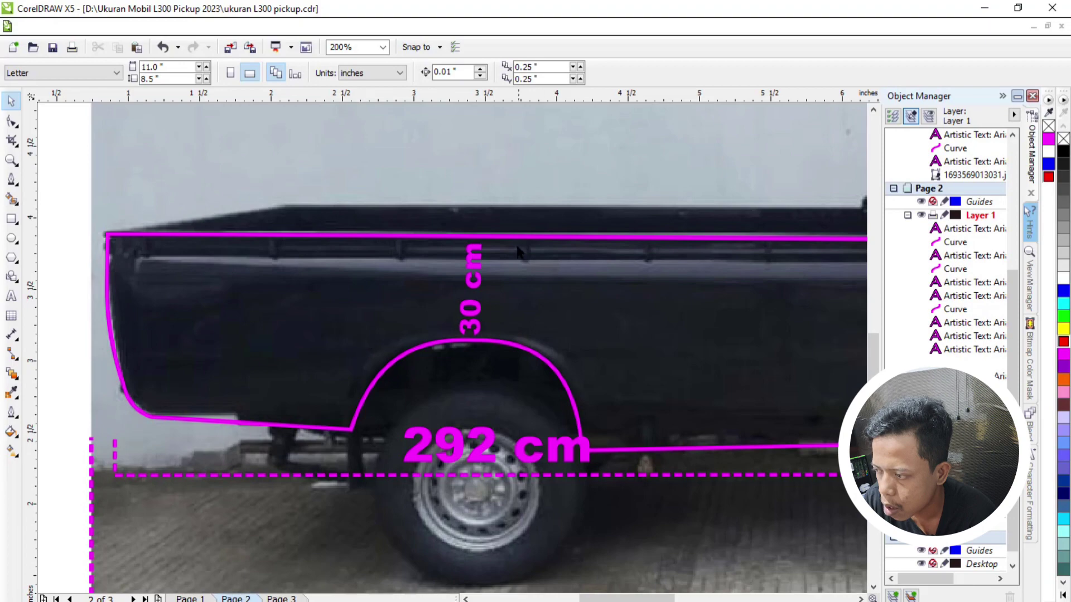
{"action": "scroll", "coordinate": [435, 302], "scroll_direction": "down", "scroll_amount": 2}
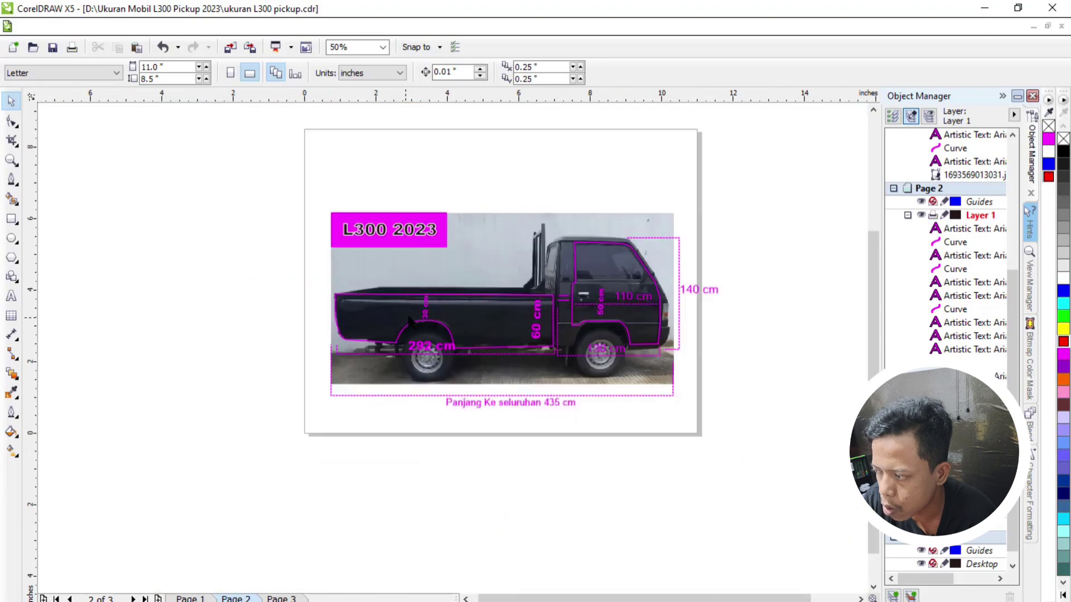
Step: Examine the width and height labels of the cab door outline and the label for the strip behind the door
{"action": "scroll", "coordinate": [684, 320], "scroll_direction": "up", "scroll_amount": 2}
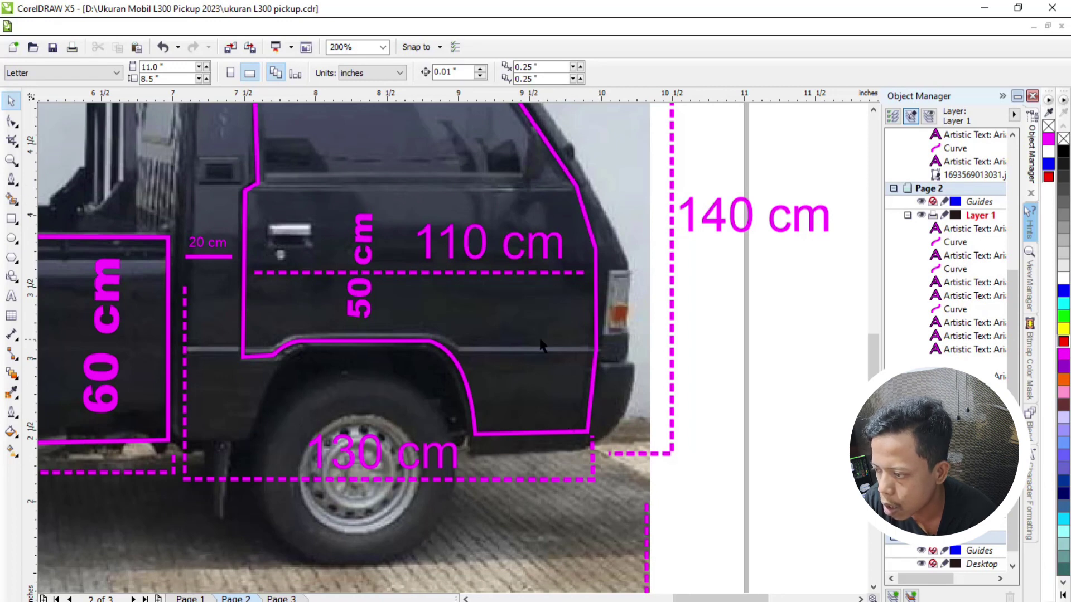
{"action": "scroll", "coordinate": [195, 262], "scroll_direction": "up", "scroll_amount": 2}
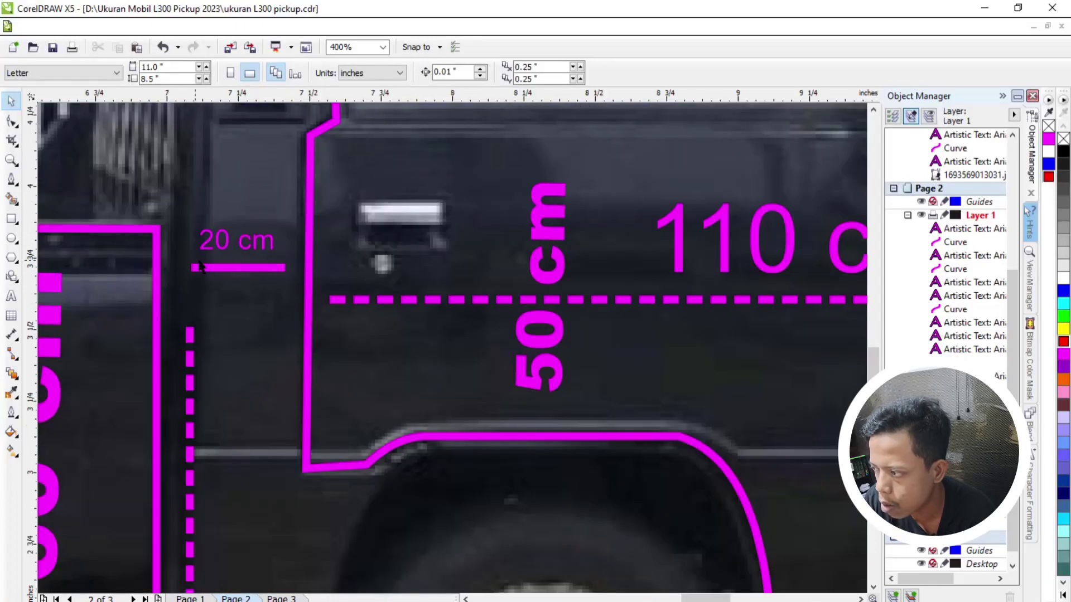
{"action": "scroll", "coordinate": [414, 385], "scroll_direction": "down", "scroll_amount": 2}
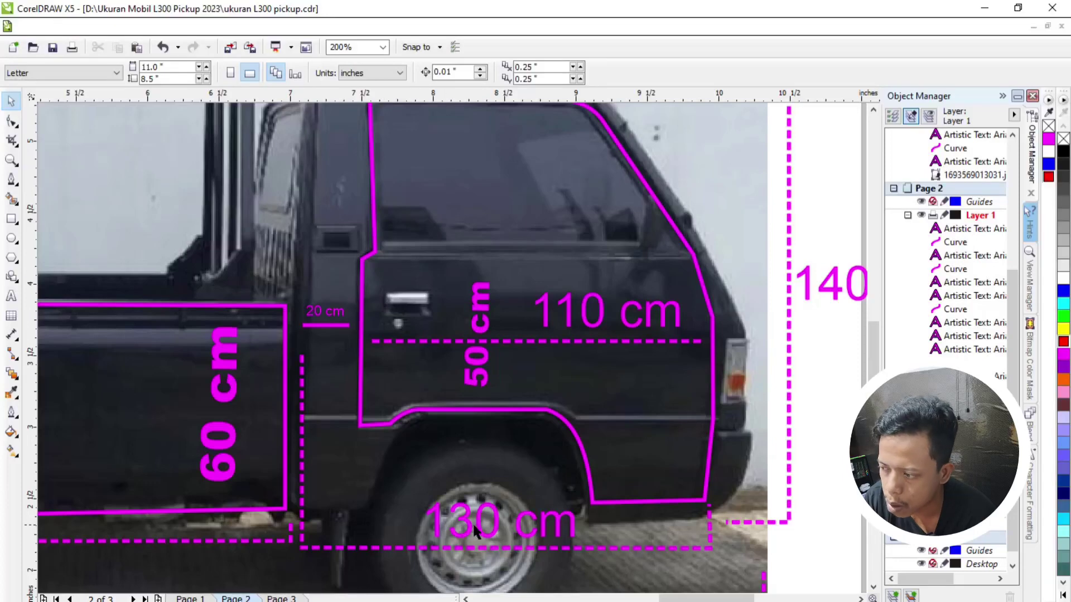
{"action": "scroll", "coordinate": [478, 550], "scroll_direction": "up", "scroll_amount": 1}
{"action": "scroll", "coordinate": [423, 502], "scroll_direction": "down", "scroll_amount": 2}
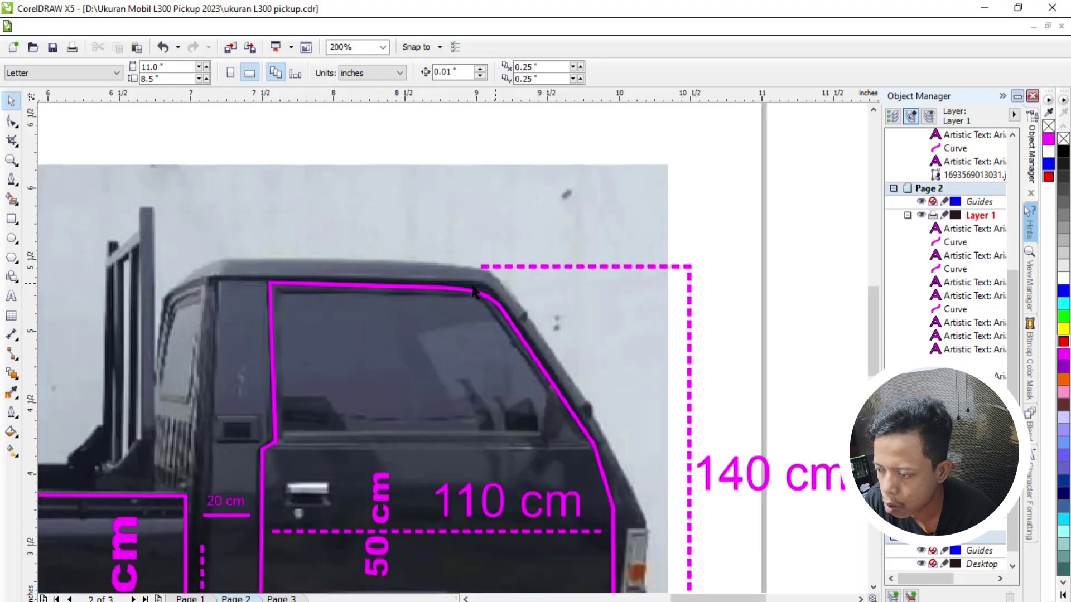
Step: Inspect the overall cab height label and its dashed line, and view the complete side-view sheet
{"action": "scroll", "coordinate": [496, 290], "scroll_direction": "up", "scroll_amount": 1}
{"action": "scroll", "coordinate": [723, 496], "scroll_direction": "down", "scroll_amount": 2}
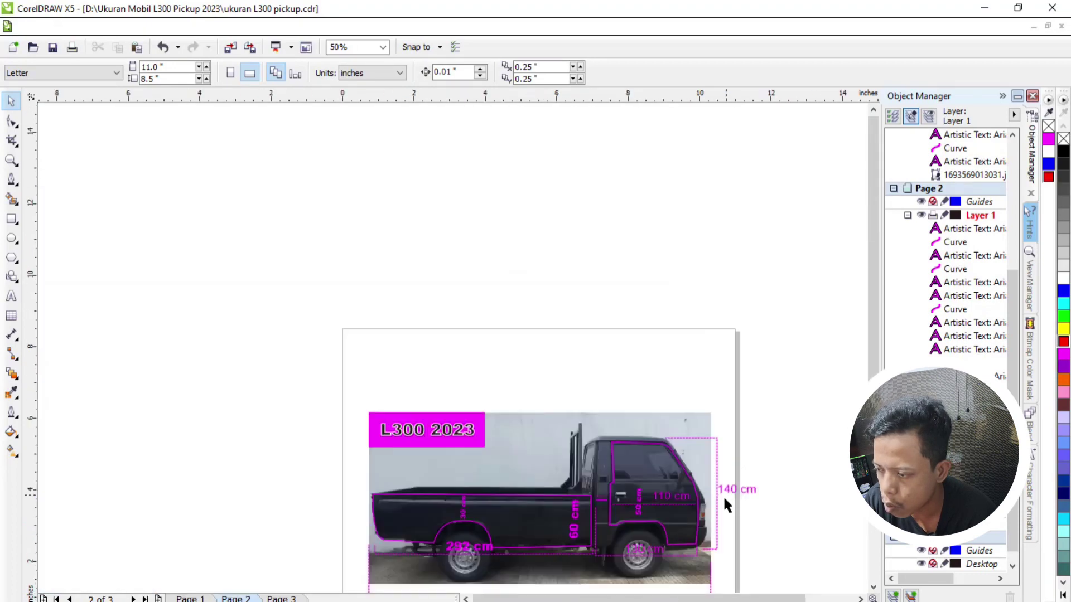
{"action": "scroll", "coordinate": [708, 523], "scroll_direction": "up", "scroll_amount": 1}
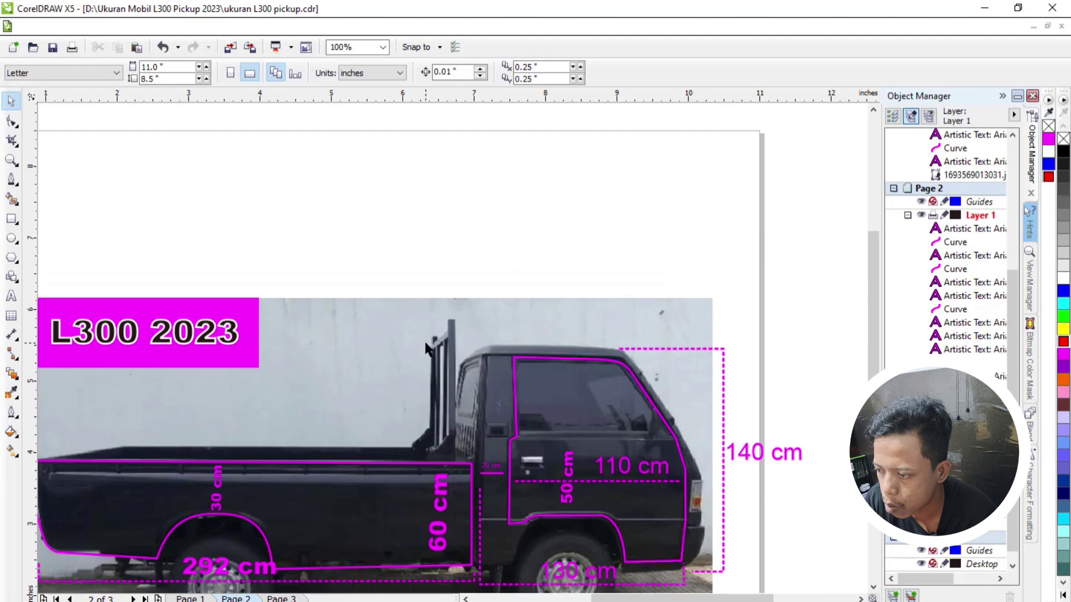
{"action": "scroll", "coordinate": [435, 314], "scroll_direction": "down", "scroll_amount": 1}
{"action": "scroll", "coordinate": [506, 424], "scroll_direction": "up", "scroll_amount": 1}
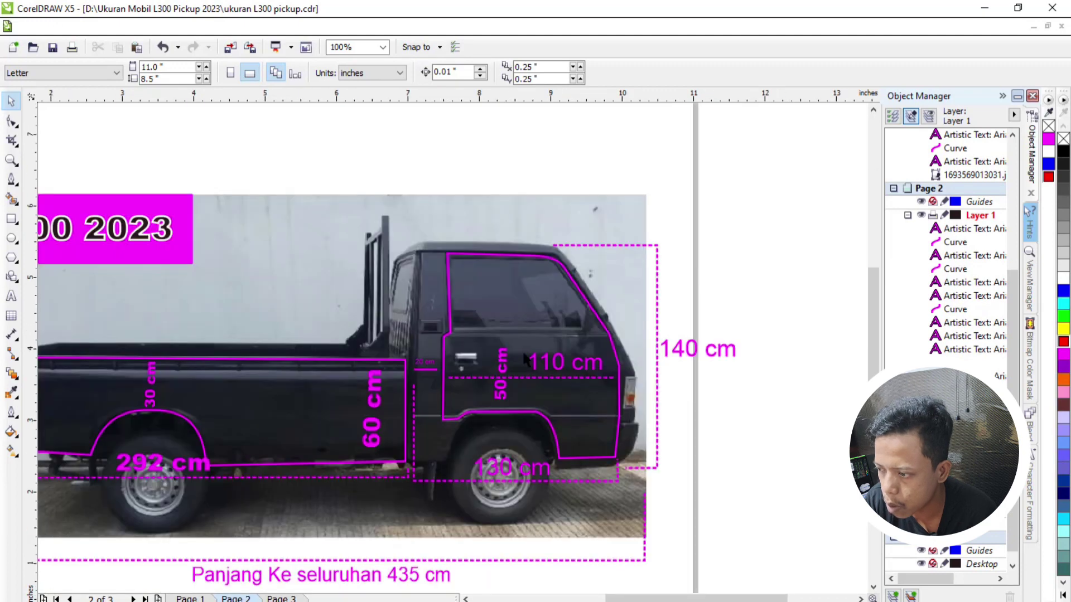
{"action": "scroll", "coordinate": [493, 342], "scroll_direction": "down", "scroll_amount": 1}
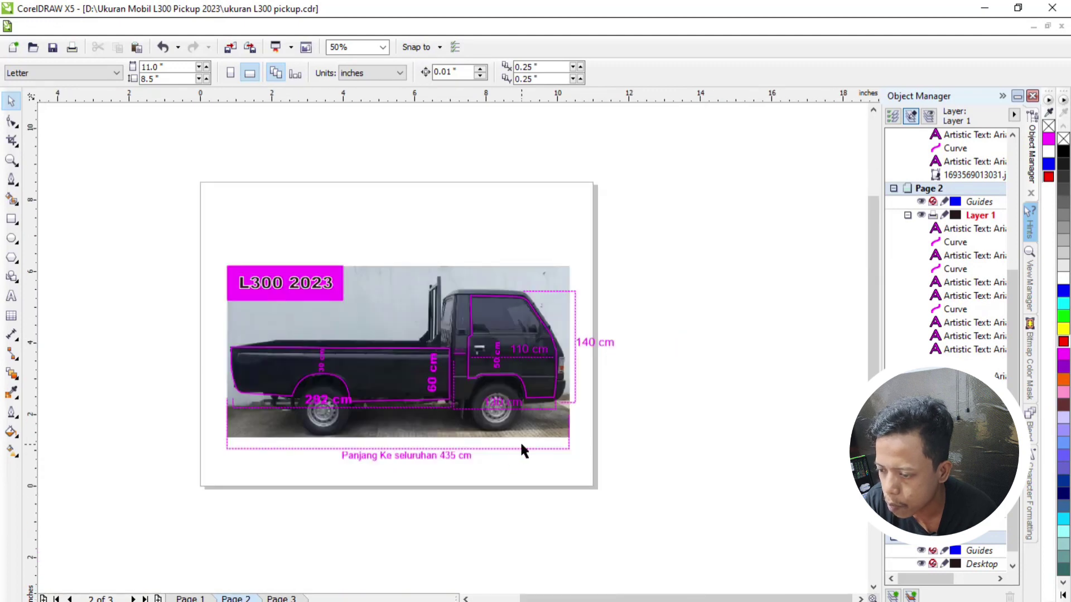
Step: Go to page 3 and examine the height and width labels of the magenta tailgate outline in the rear view
{"action": "left_click", "coordinate": [282, 599]}
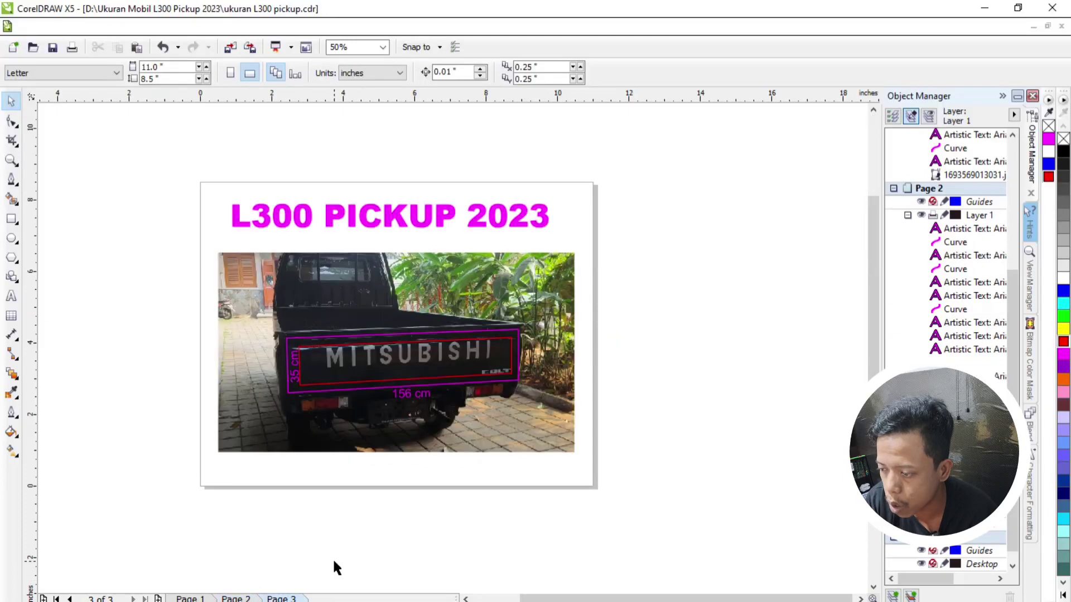
{"action": "scroll", "coordinate": [394, 339], "scroll_direction": "up", "scroll_amount": 1}
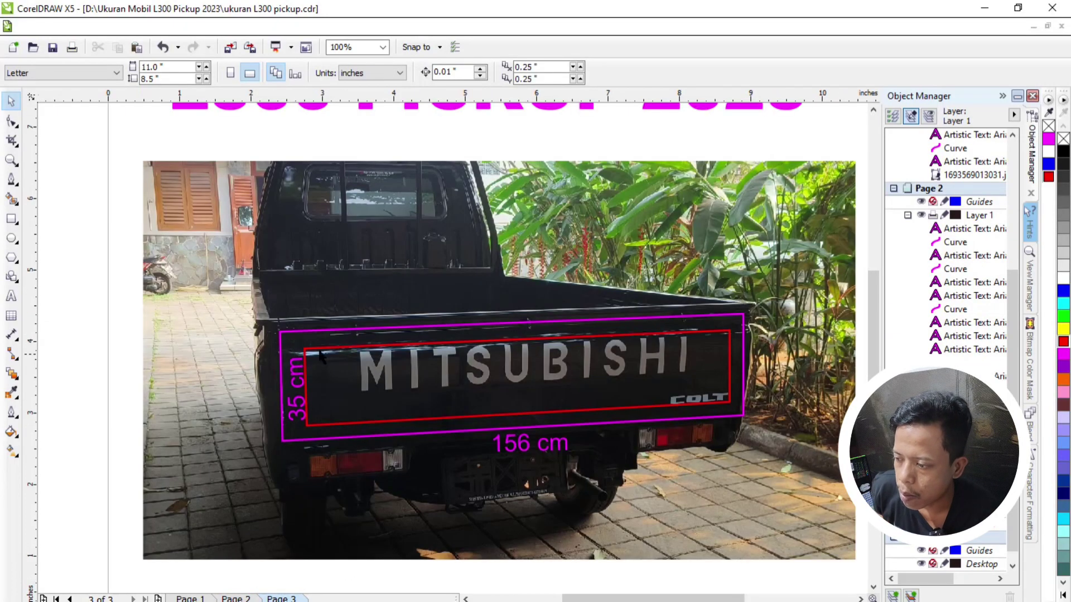
{"action": "scroll", "coordinate": [311, 362], "scroll_direction": "up", "scroll_amount": 1}
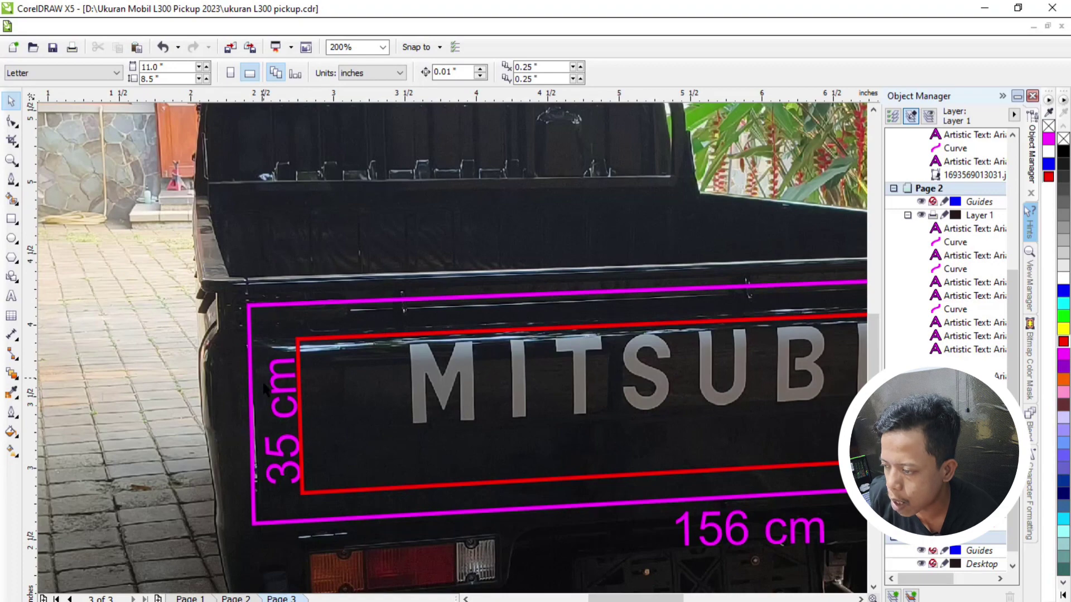
{"action": "scroll", "coordinate": [256, 358], "scroll_direction": "down", "scroll_amount": 1}
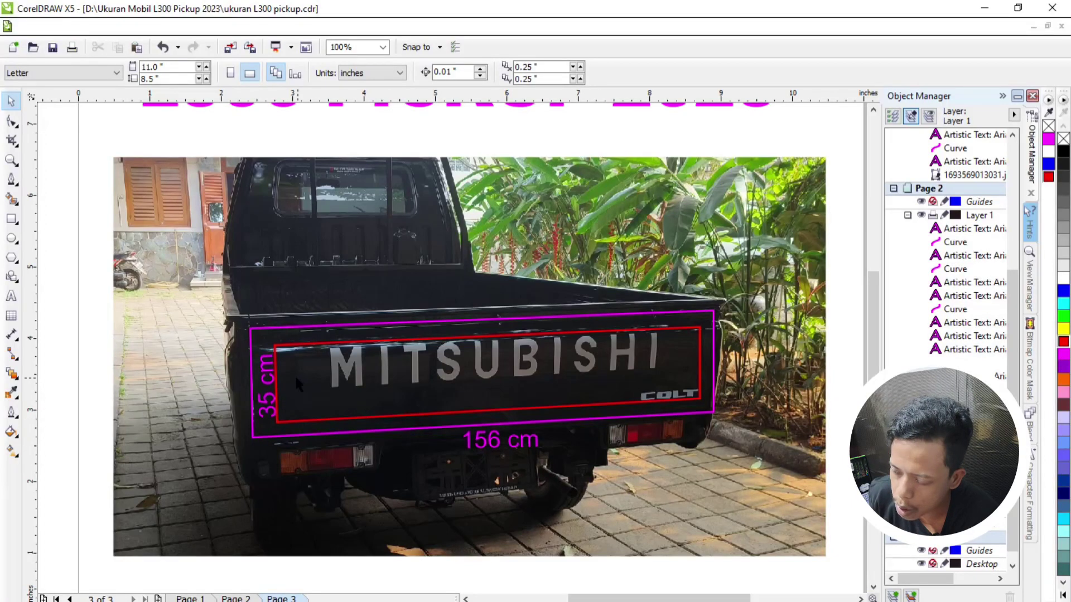
{"action": "scroll", "coordinate": [295, 383], "scroll_direction": "up", "scroll_amount": 2}
{"action": "scroll", "coordinate": [435, 329], "scroll_direction": "down", "scroll_amount": 2}
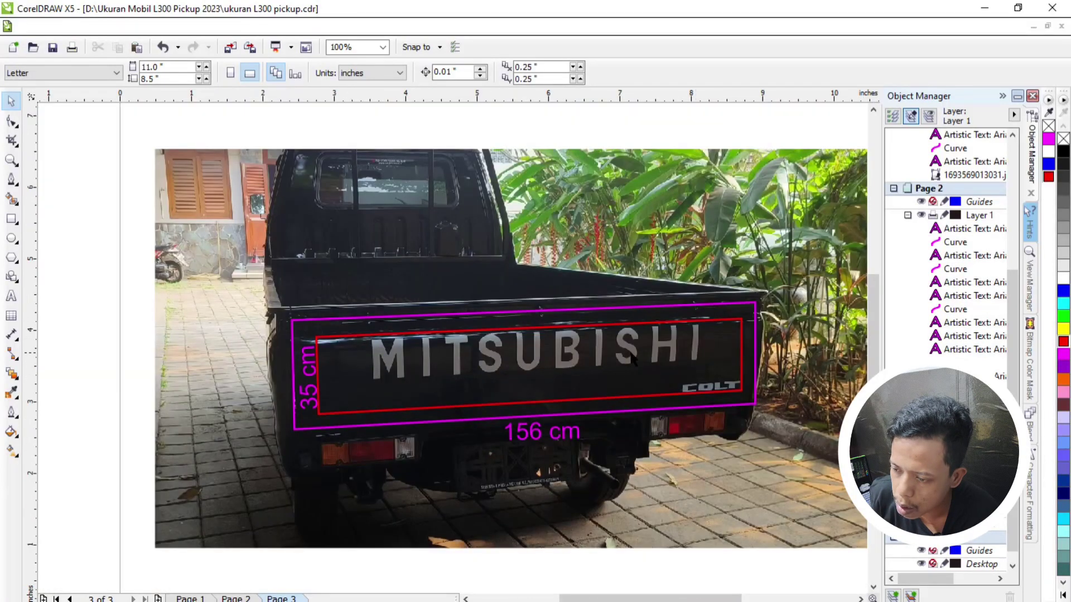
{"action": "scroll", "coordinate": [614, 351], "scroll_direction": "up", "scroll_amount": 2}
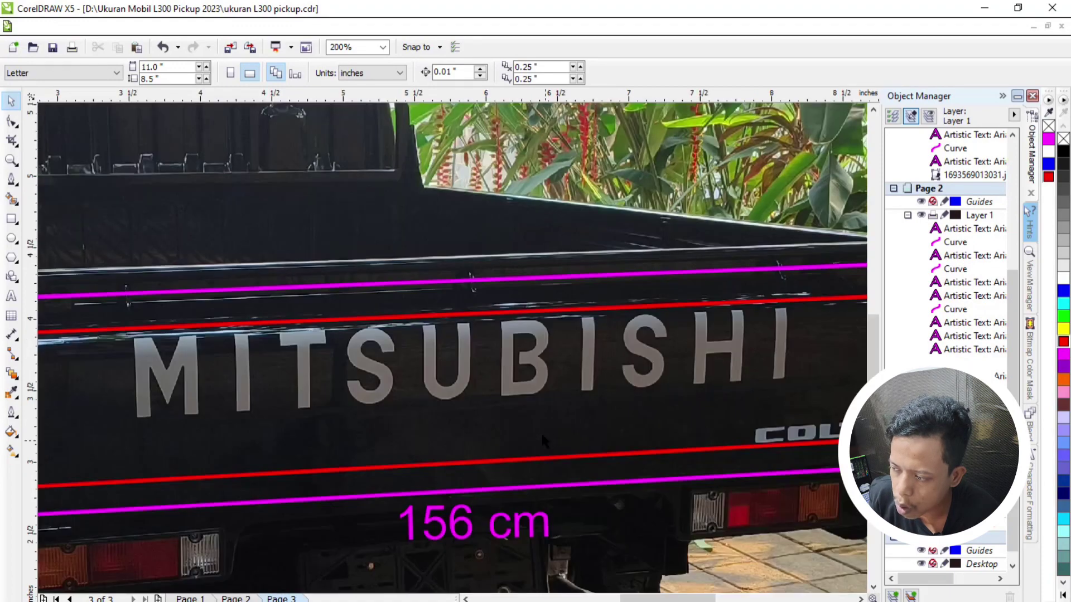
Step: Select the red inner frame around the MITSUBISHI lettering and inspect its extents within the tailgate outline
{"action": "left_click", "coordinate": [528, 318]}
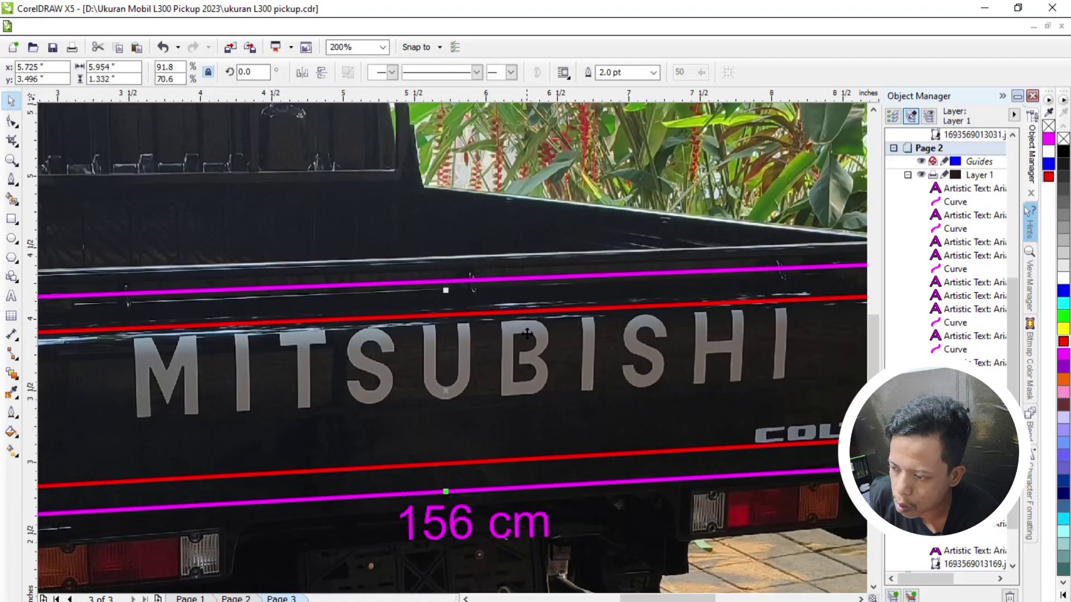
{"action": "scroll", "coordinate": [527, 319], "scroll_direction": "down", "scroll_amount": 2}
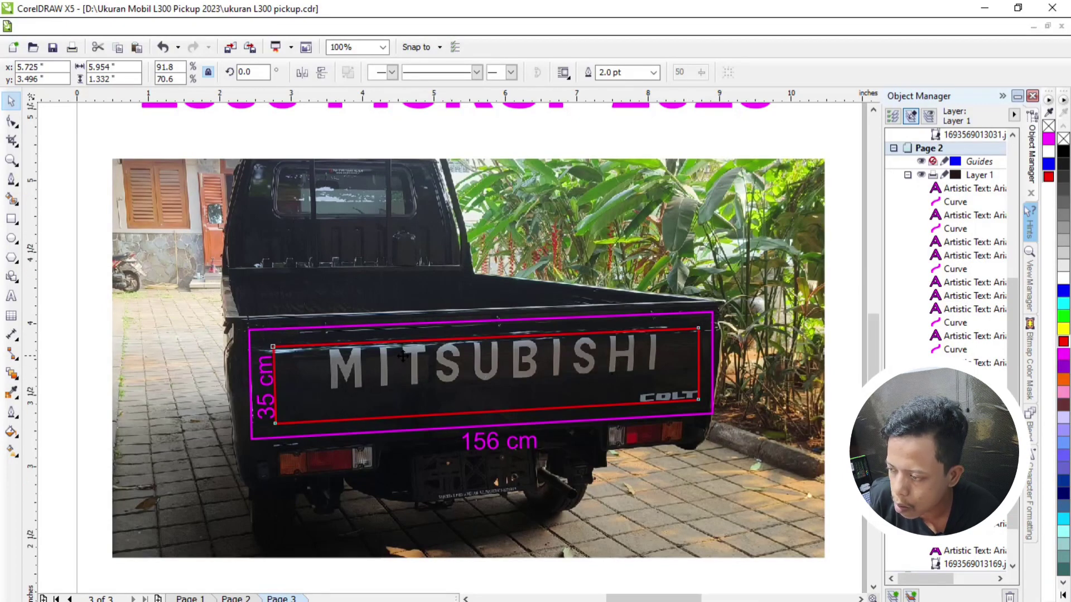
{"action": "scroll", "coordinate": [407, 373], "scroll_direction": "up", "scroll_amount": 1}
{"action": "scroll", "coordinate": [406, 372], "scroll_direction": "down", "scroll_amount": 1}
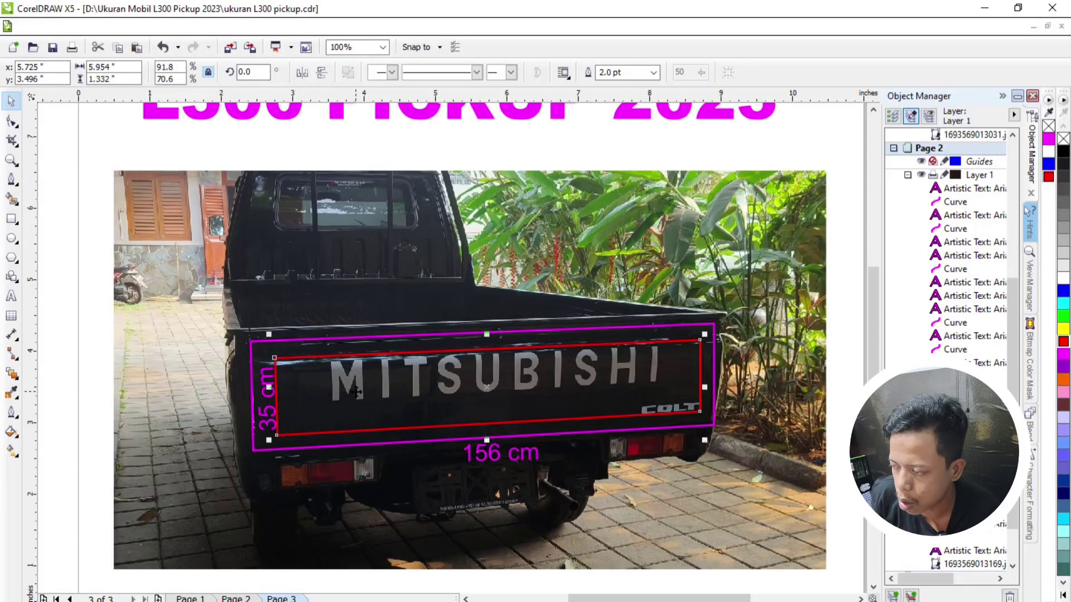
{"action": "scroll", "coordinate": [267, 402], "scroll_direction": "up", "scroll_amount": 1}
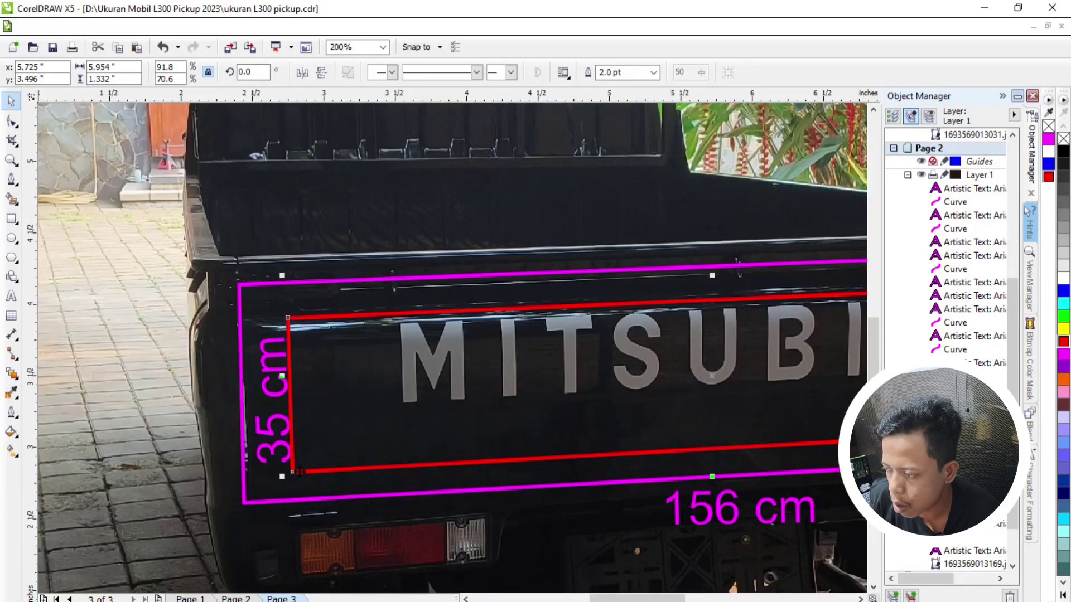
Step: Select the tailgate's height label to inspect it, deselect it, and view the complete rear-view sheet
{"action": "left_click", "coordinate": [270, 441]}
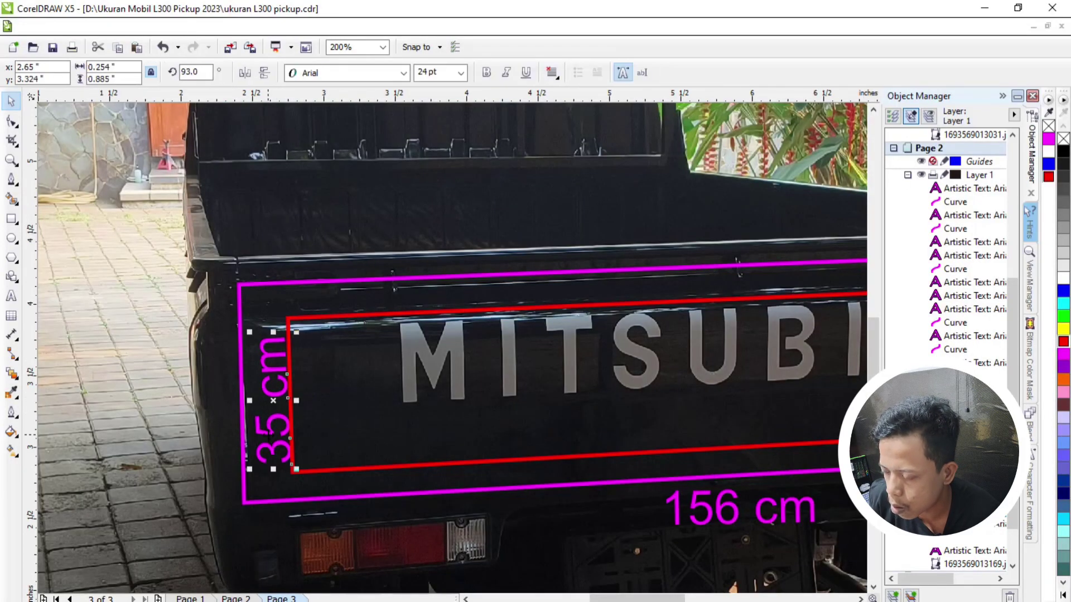
{"action": "scroll", "coordinate": [271, 435], "scroll_direction": "down", "scroll_amount": 1}
{"action": "scroll", "coordinate": [325, 360], "scroll_direction": "up", "scroll_amount": 1}
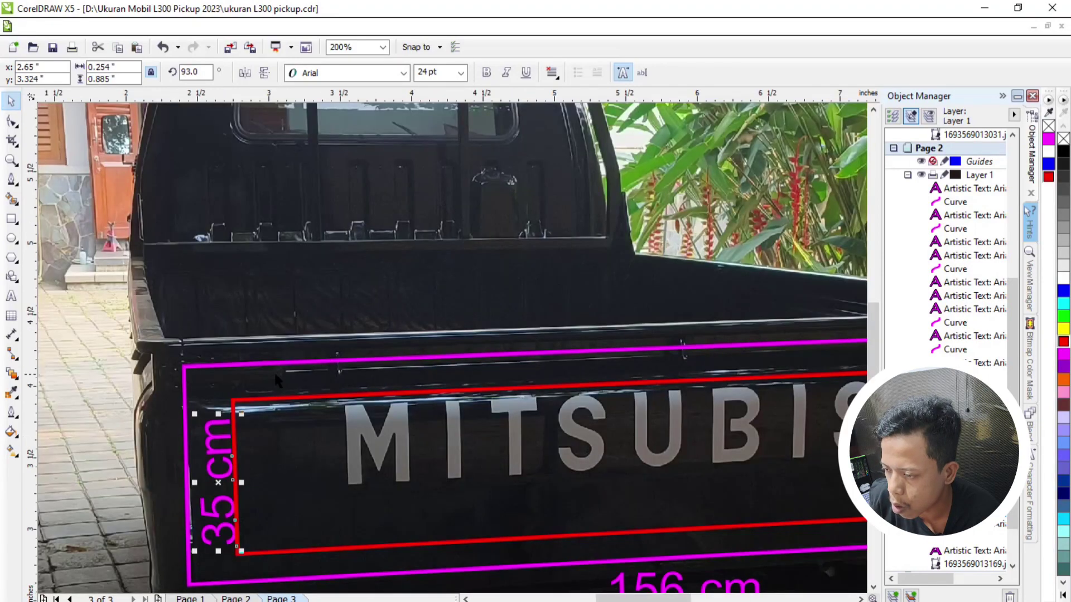
{"action": "scroll", "coordinate": [432, 431], "scroll_direction": "down", "scroll_amount": 2}
{"action": "scroll", "coordinate": [417, 435], "scroll_direction": "up", "scroll_amount": 1}
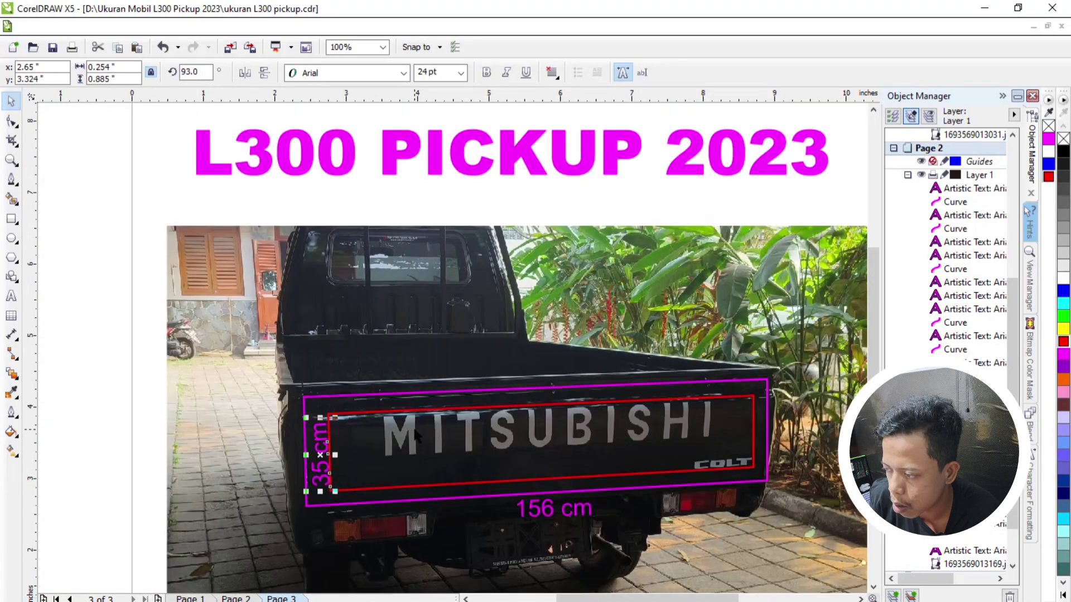
{"action": "scroll", "coordinate": [375, 496], "scroll_direction": "down", "scroll_amount": 1}
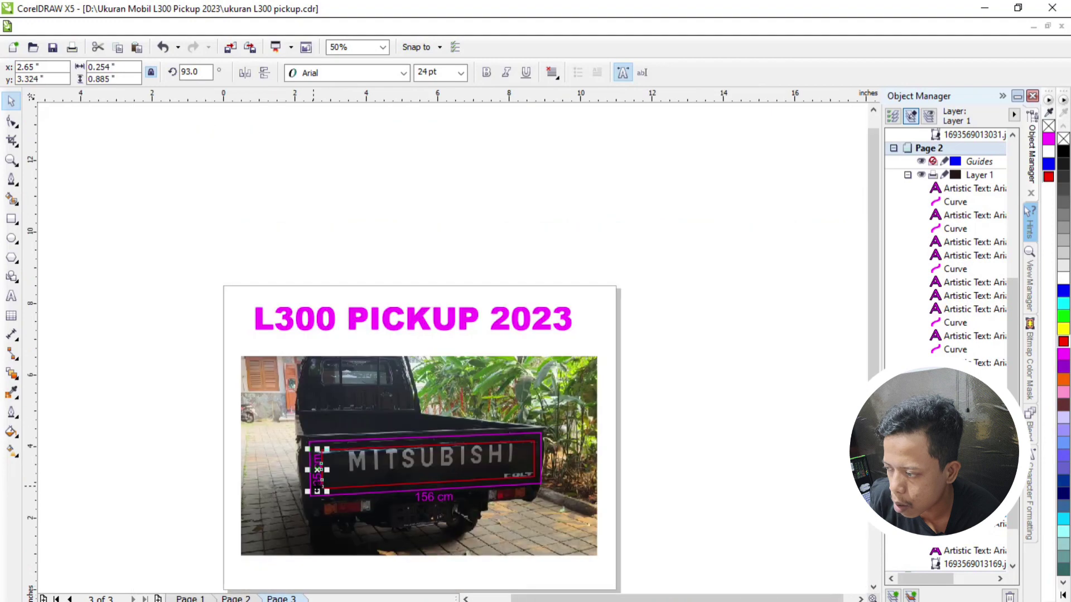
{"action": "left_click", "coordinate": [730, 441]}
{"action": "scroll", "coordinate": [456, 366], "scroll_direction": "down", "scroll_amount": 1}
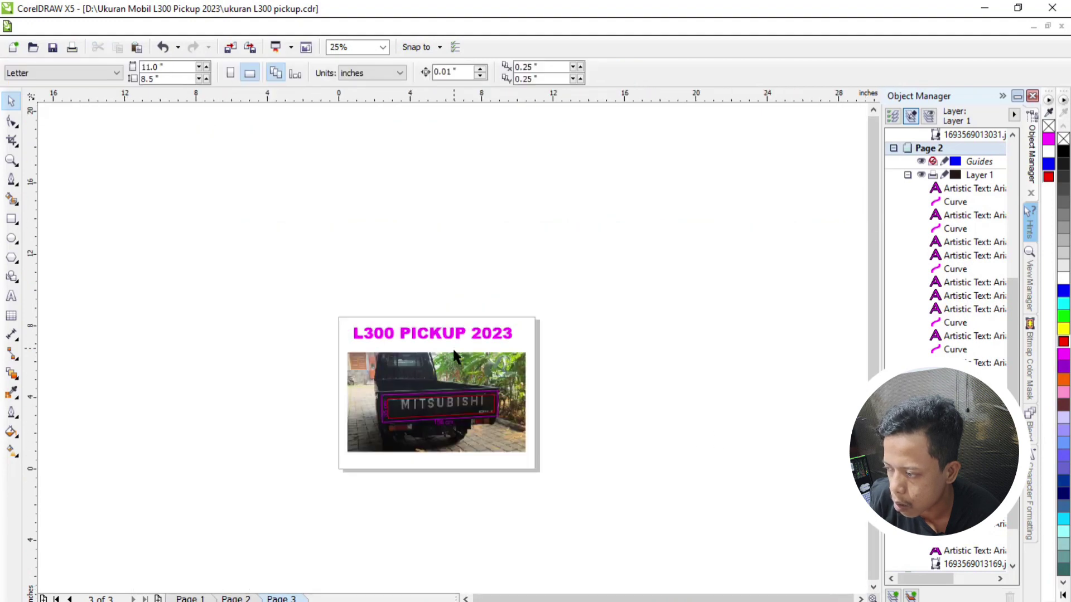
{"action": "scroll", "coordinate": [480, 475], "scroll_direction": "up", "scroll_amount": 1}
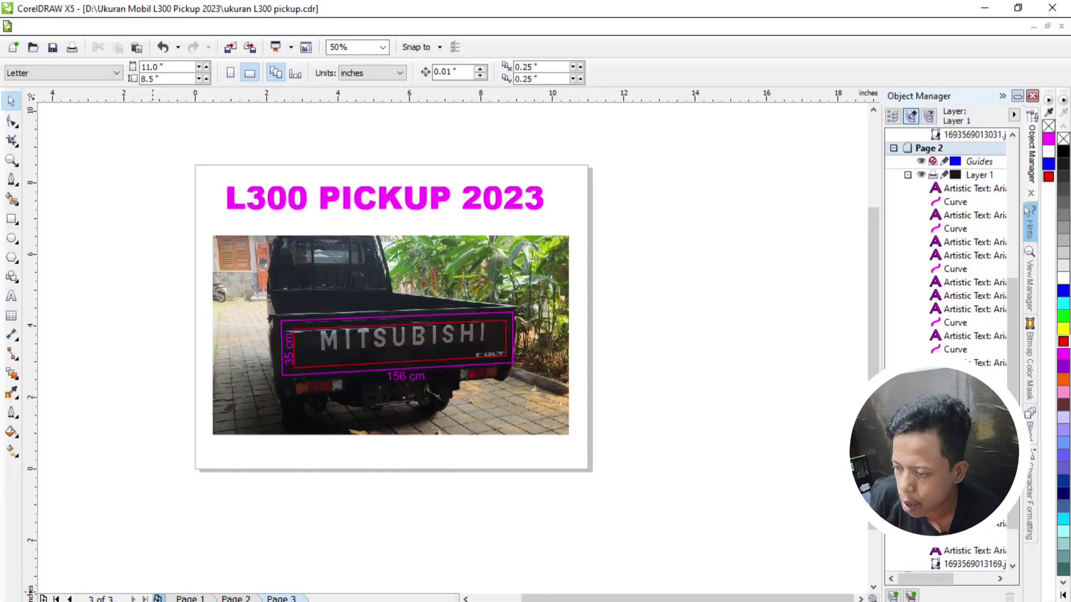
{"action": "left_click", "coordinate": [157, 598]}
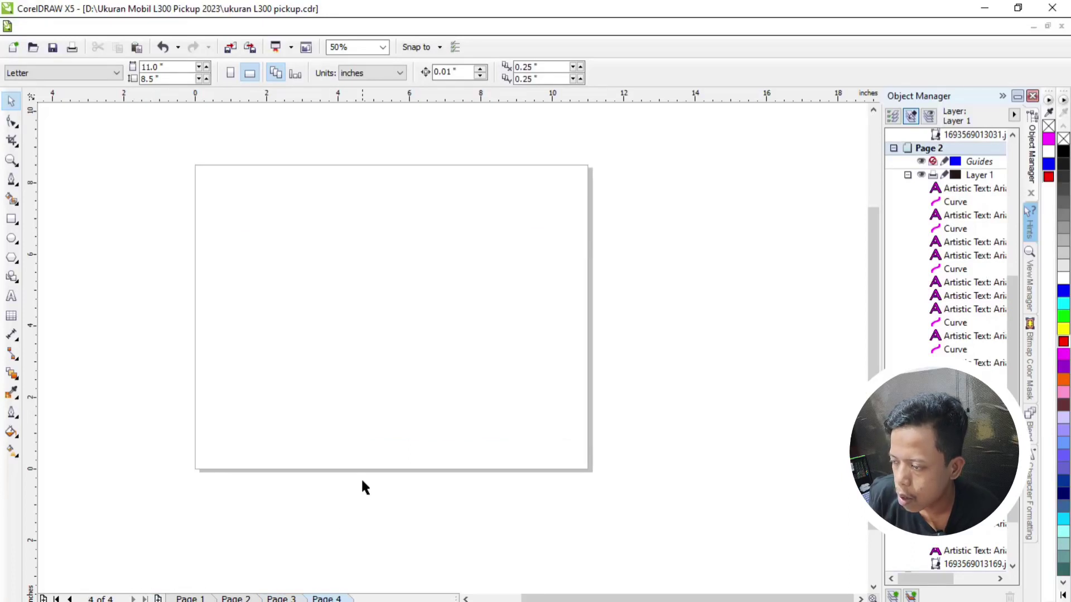
{"action": "key", "text": "ctrl+i"}
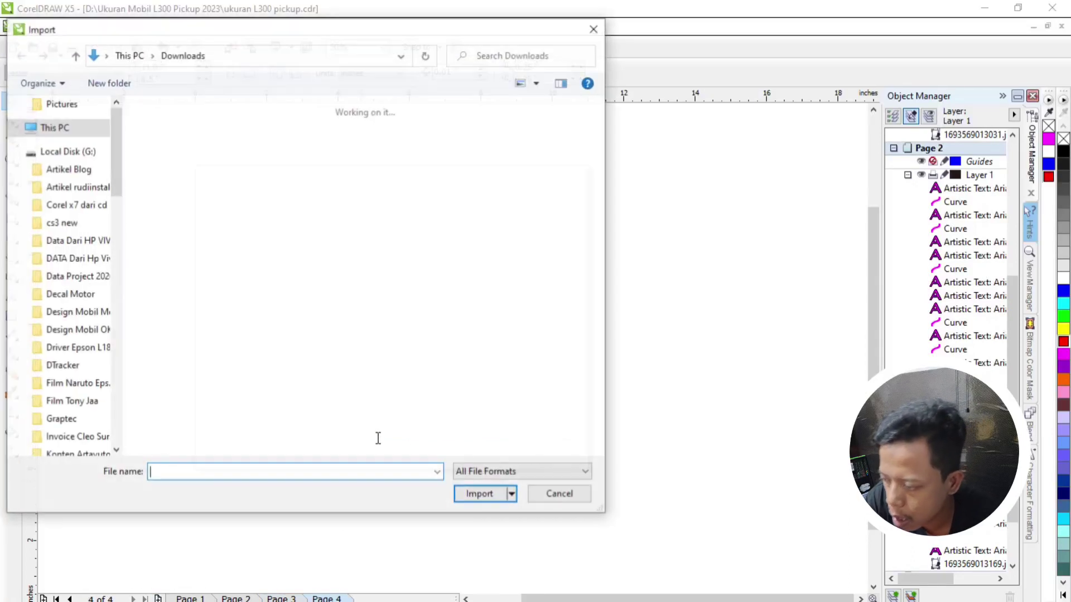
{"action": "left_click", "coordinate": [357, 180]}
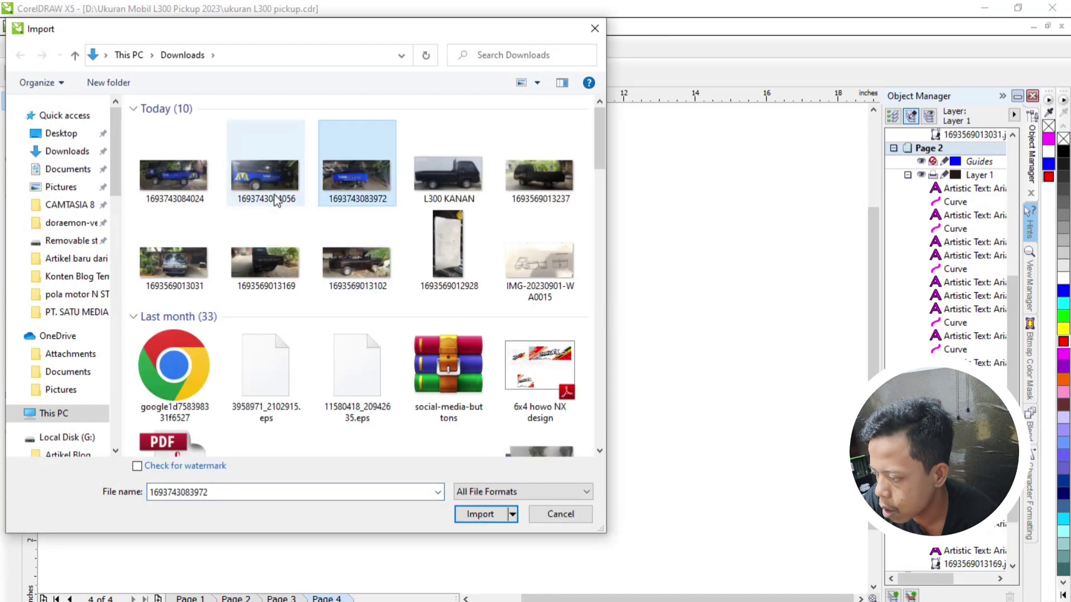
{"action": "left_click", "coordinate": [199, 186], "text": "shift"}
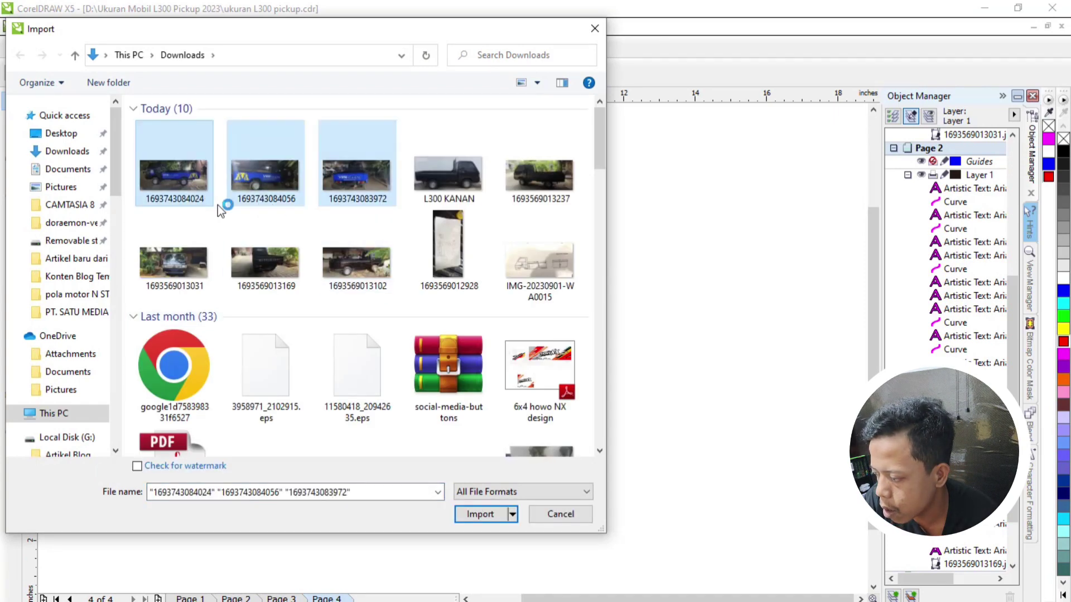
{"action": "left_click", "coordinate": [484, 514]}
{"action": "left_click", "coordinate": [360, 253]}
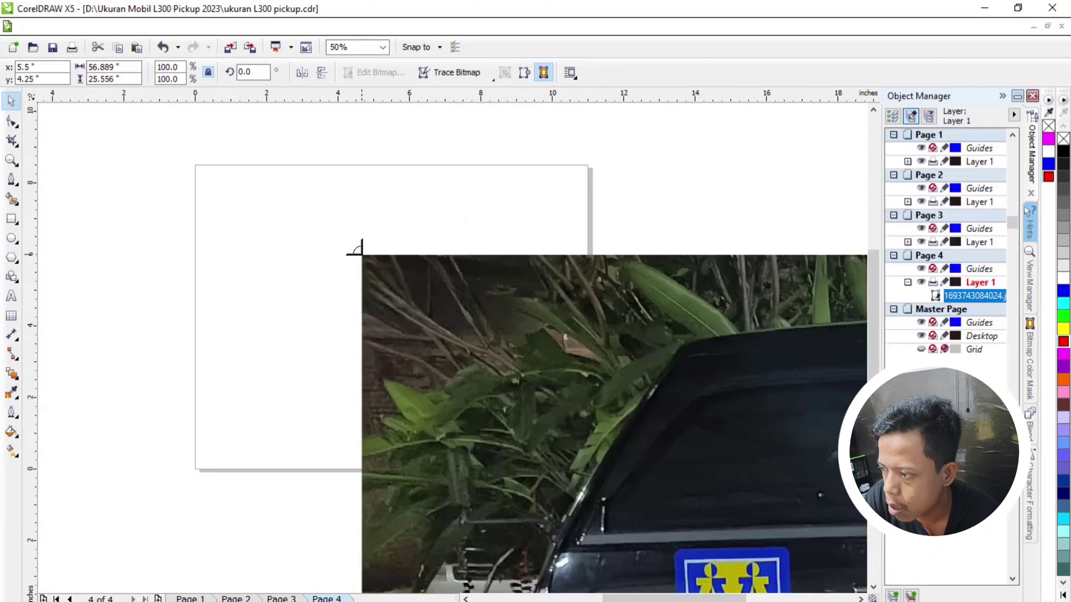
{"action": "scroll", "coordinate": [360, 255], "scroll_direction": "down", "scroll_amount": 3}
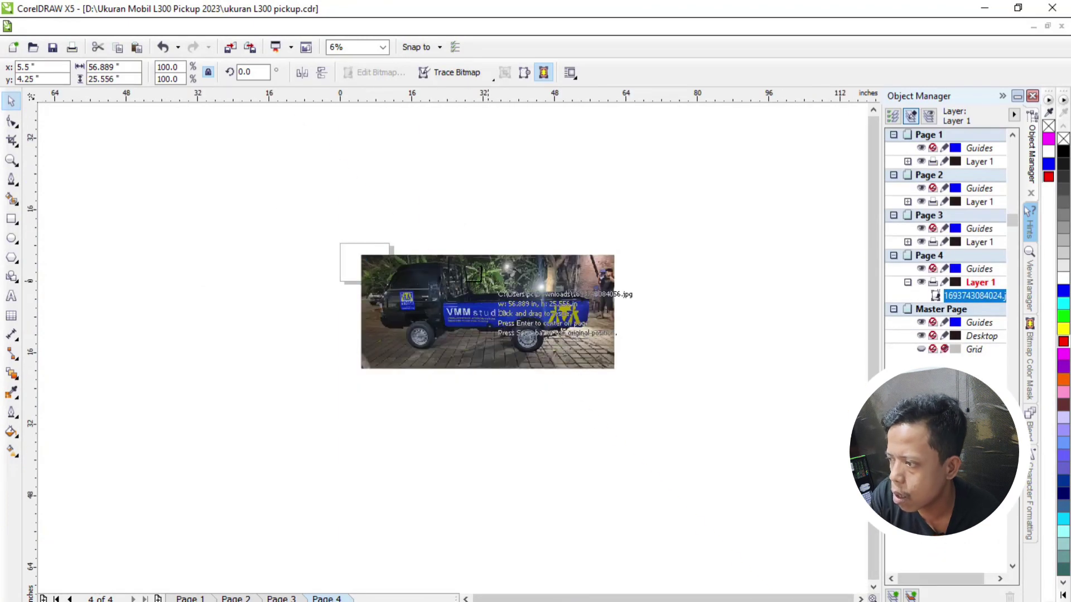
{"action": "left_click", "coordinate": [488, 283]}
{"action": "left_click", "coordinate": [449, 395]}
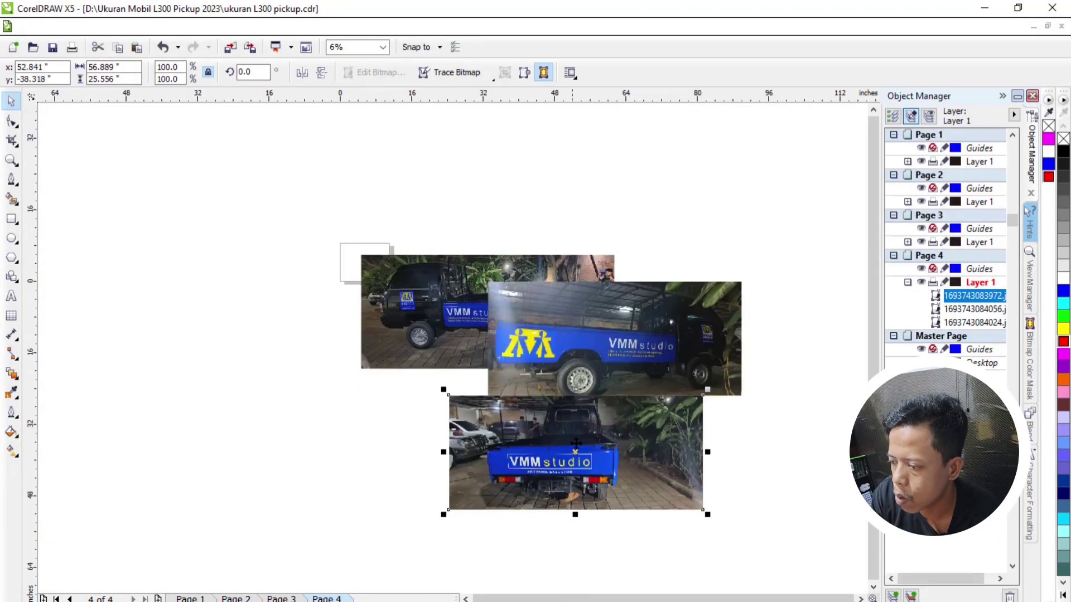
Step: Move the rear-view photo clear below the two side-view photos and examine the VMM studio lettering on its tailgate
{"action": "left_click_drag", "start_coordinate": [577, 452], "coordinate": [443, 477]}
{"action": "scroll", "coordinate": [442, 477], "scroll_direction": "up", "scroll_amount": 5}
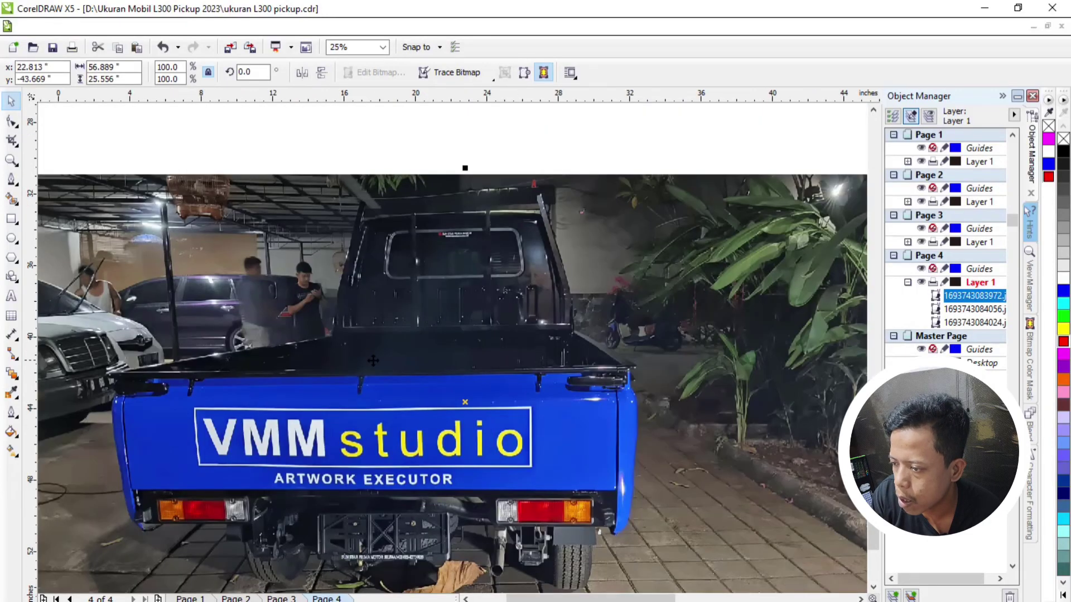
{"action": "scroll", "coordinate": [379, 467], "scroll_direction": "up", "scroll_amount": 1}
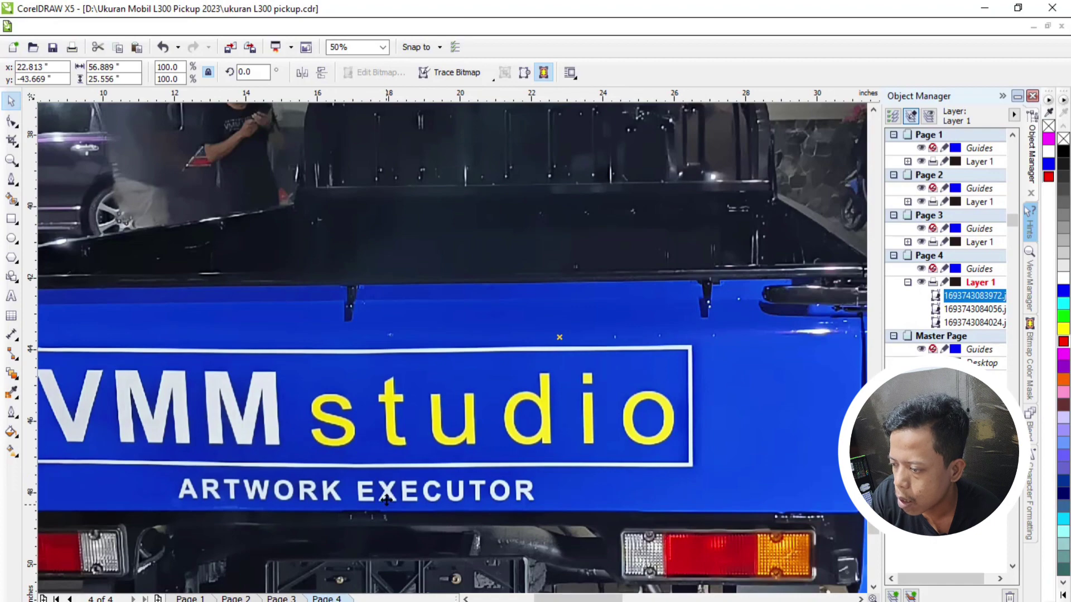
{"action": "scroll", "coordinate": [417, 333], "scroll_direction": "down", "scroll_amount": 1}
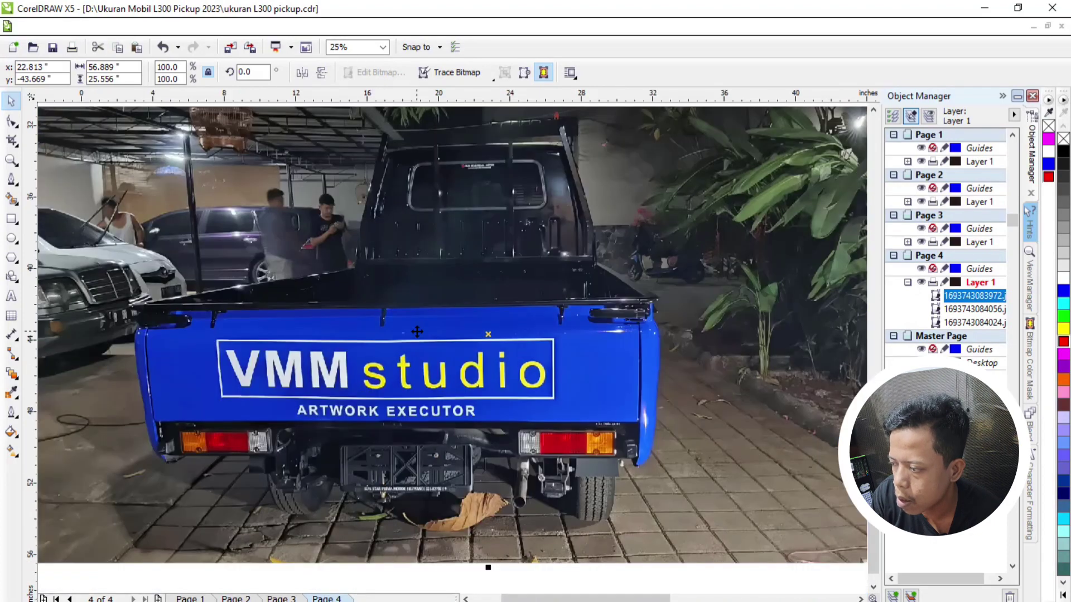
{"action": "scroll", "coordinate": [430, 343], "scroll_direction": "down", "scroll_amount": 2}
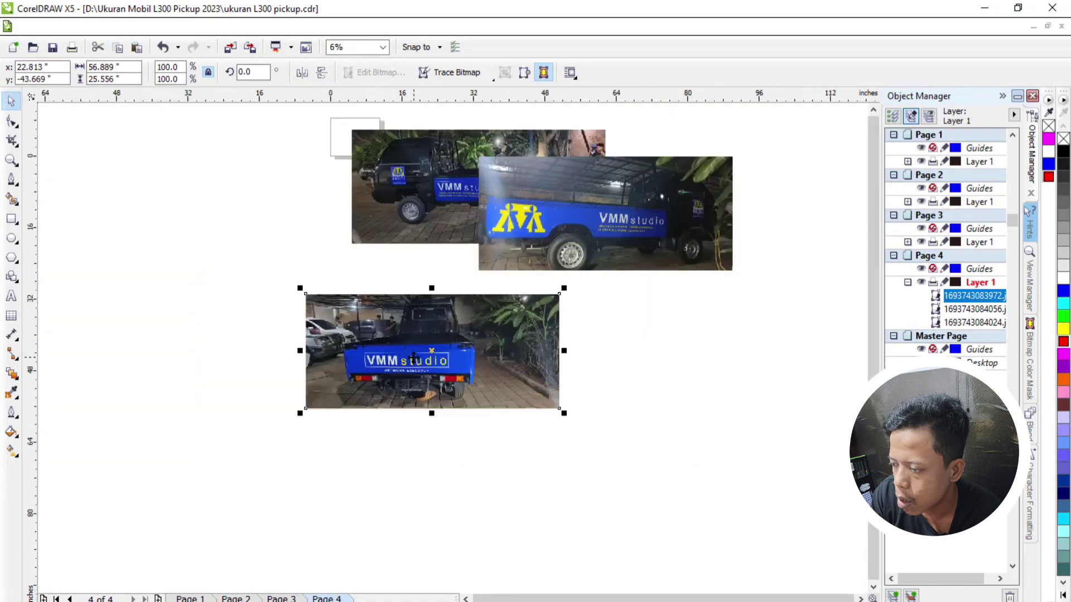
Step: Deselect the rear photo and examine the logo and VMM studio lettering on the cargo bed in the right-side photo
{"action": "left_click", "coordinate": [658, 319]}
{"action": "scroll", "coordinate": [640, 234], "scroll_direction": "up", "scroll_amount": 1}
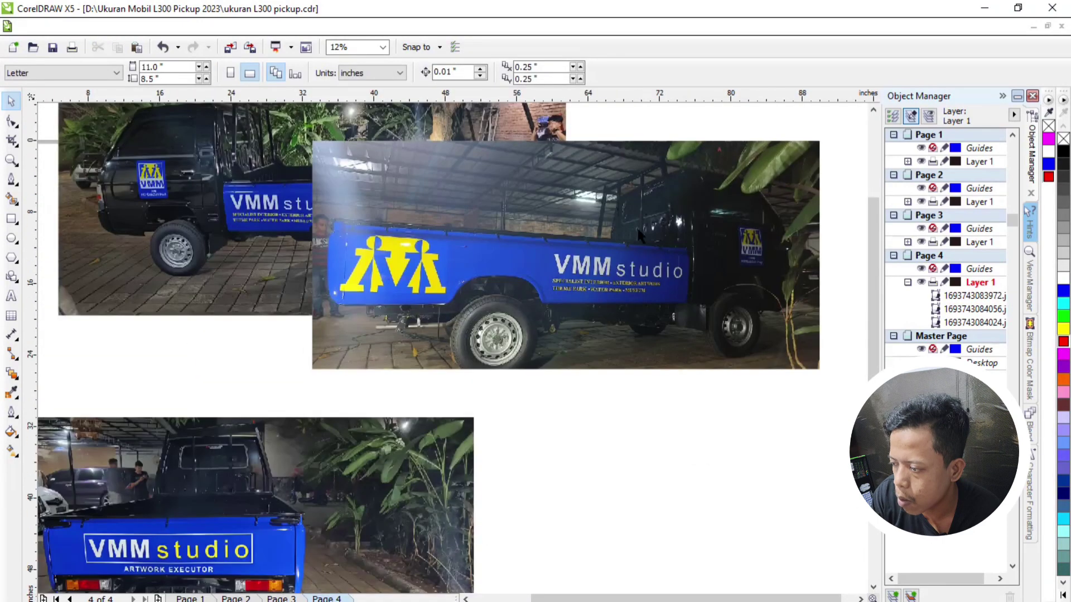
{"action": "scroll", "coordinate": [651, 235], "scroll_direction": "up", "scroll_amount": 1}
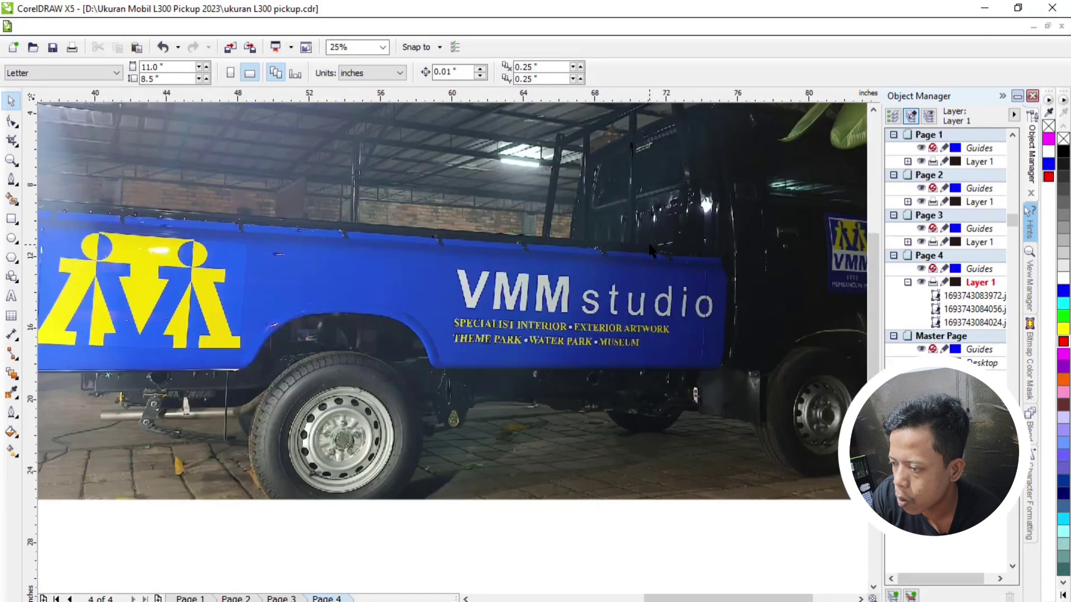
{"action": "scroll", "coordinate": [636, 285], "scroll_direction": "down", "scroll_amount": 2}
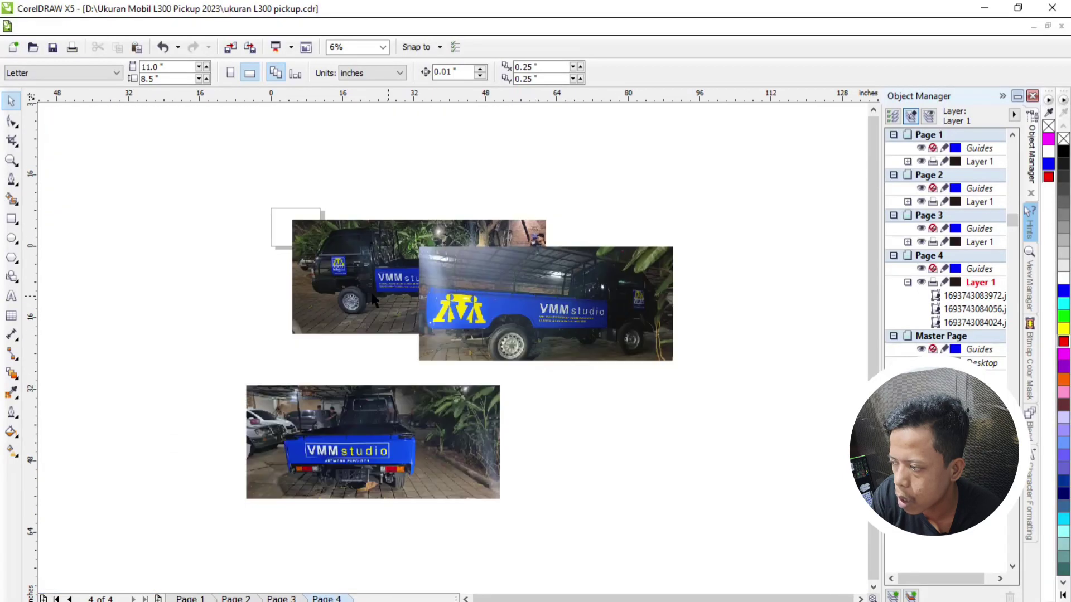
Step: Move the left-side truck photo out from behind the overlapping right-side photo and check the branding on its cab
{"action": "left_click", "coordinate": [363, 289]}
{"action": "left_click_drag", "start_coordinate": [358, 272], "coordinate": [208, 282]}
{"action": "scroll", "coordinate": [208, 282], "scroll_direction": "up", "scroll_amount": 3}
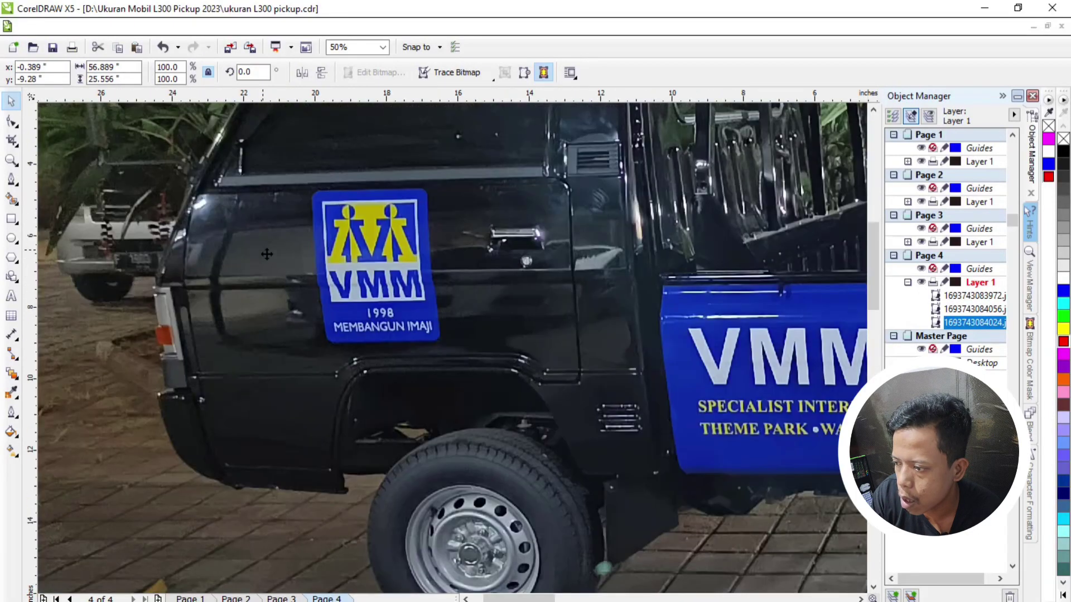
{"action": "scroll", "coordinate": [357, 247], "scroll_direction": "down", "scroll_amount": 3}
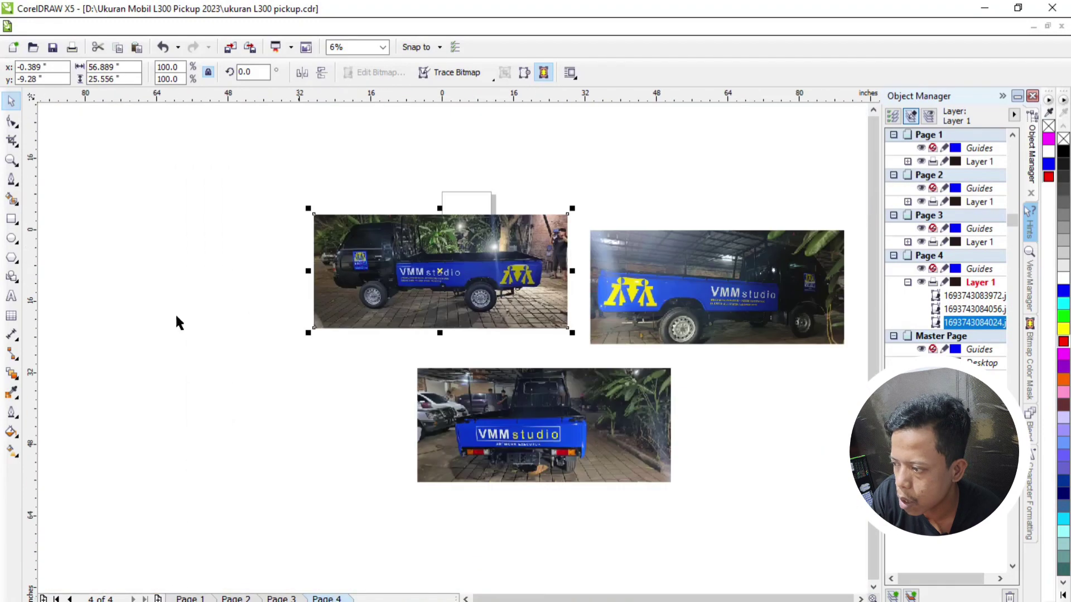
Step: Inspect the VMM logo sticker on the cab door in the left-side photo, and view all three photos together
{"action": "left_click", "coordinate": [179, 321]}
{"action": "scroll", "coordinate": [346, 268], "scroll_direction": "up", "scroll_amount": 3}
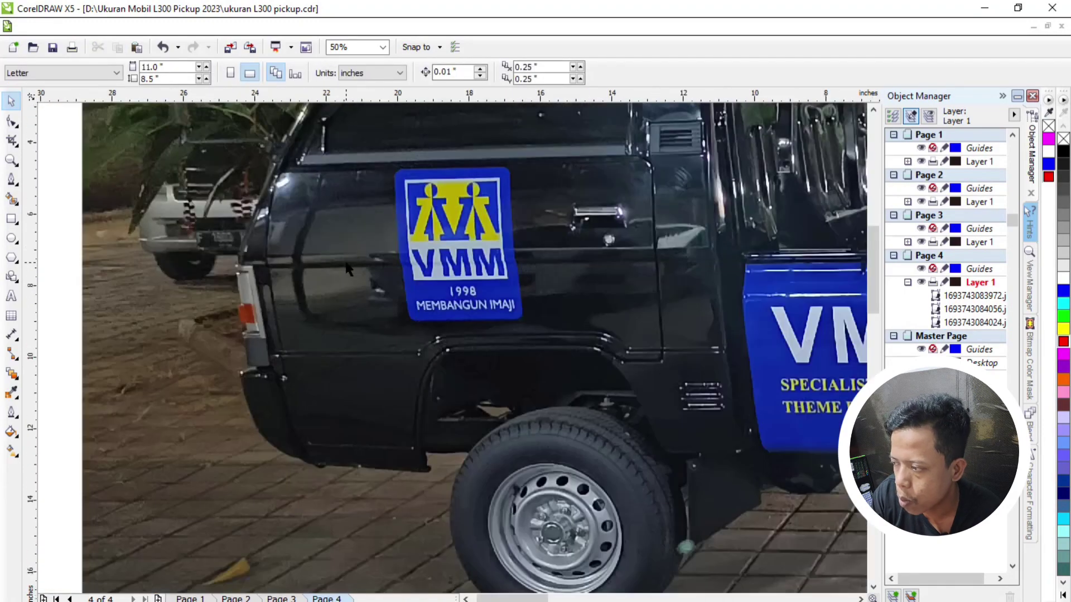
{"action": "left_click", "coordinate": [470, 207]}
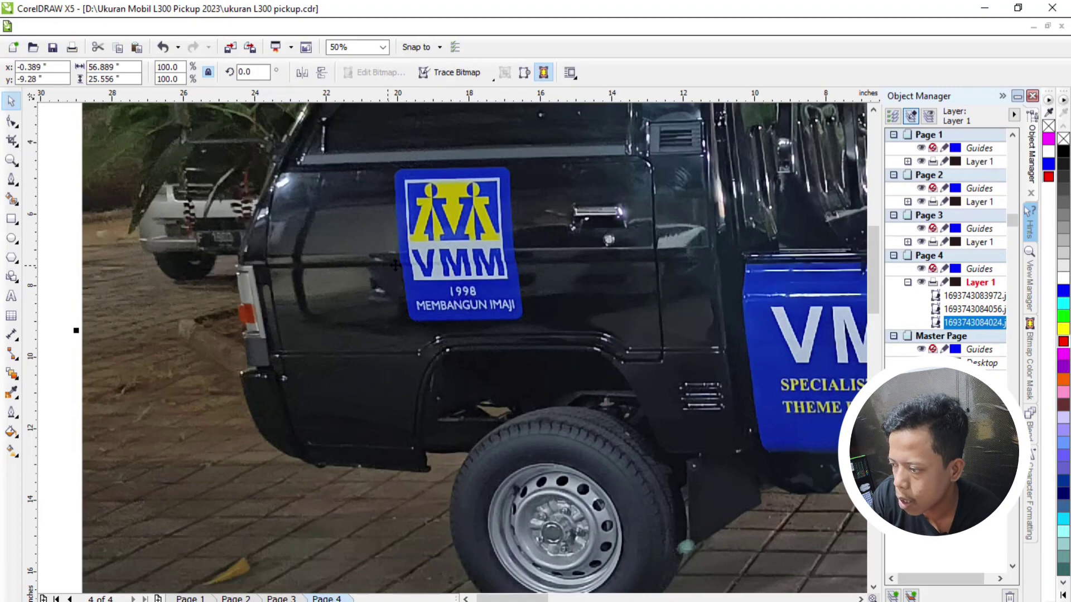
{"action": "scroll", "coordinate": [449, 252], "scroll_direction": "down", "scroll_amount": 5}
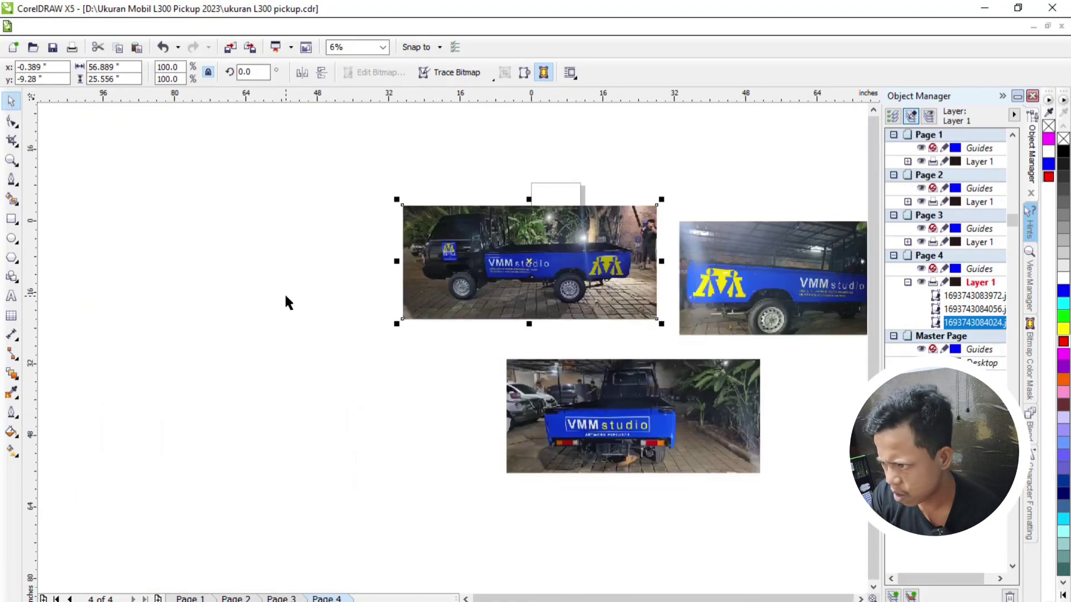
Step: Delete all three truck photos from page 4 and remove the emptied page from the document
{"action": "scroll", "coordinate": [303, 260], "scroll_direction": "down", "scroll_amount": 2}
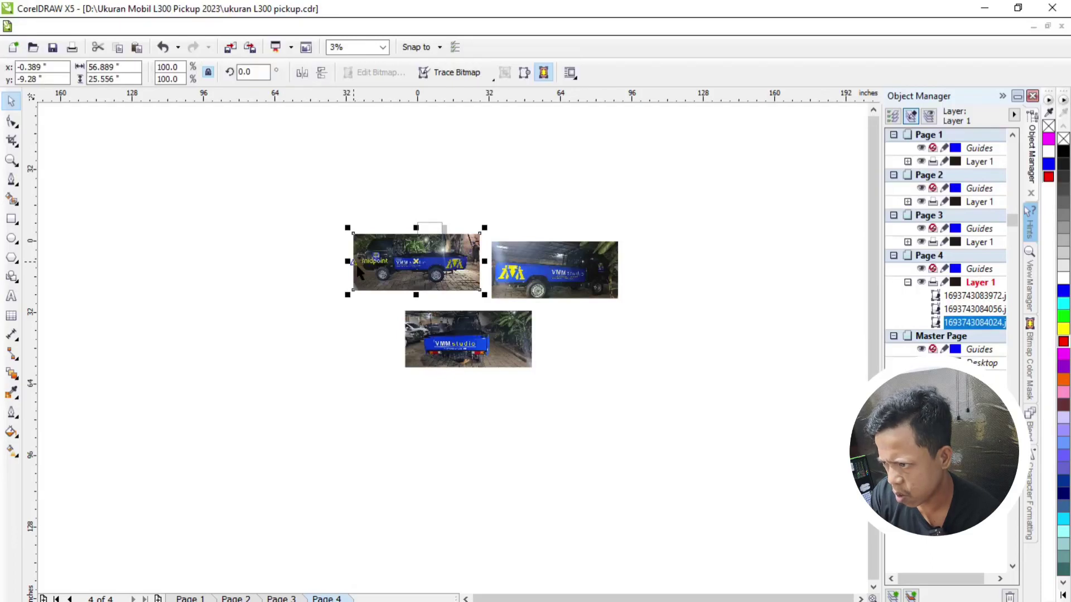
{"action": "key", "text": "Delete"}
{"action": "left_click", "coordinate": [494, 257]}
{"action": "key", "text": "Delete"}
{"action": "key", "text": "Delete"}
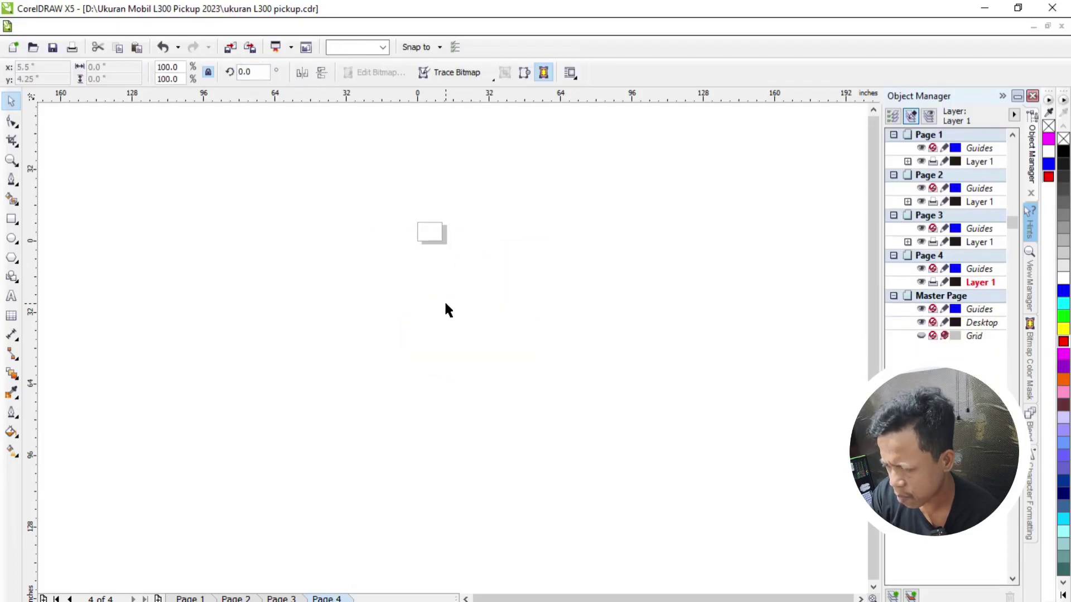
{"action": "right_click", "coordinate": [334, 598]}
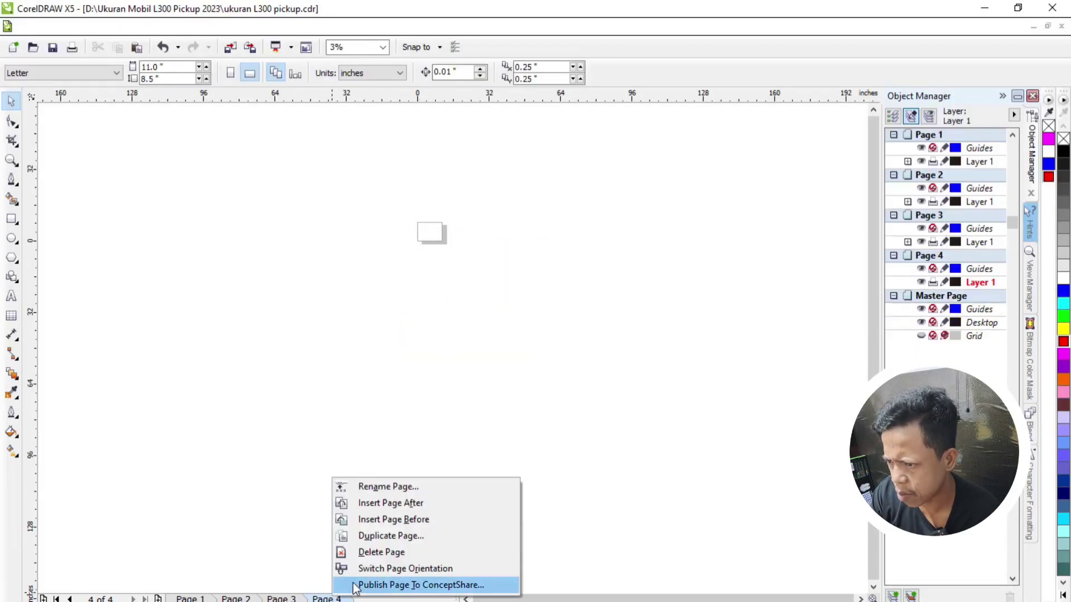
{"action": "left_click", "coordinate": [376, 553]}
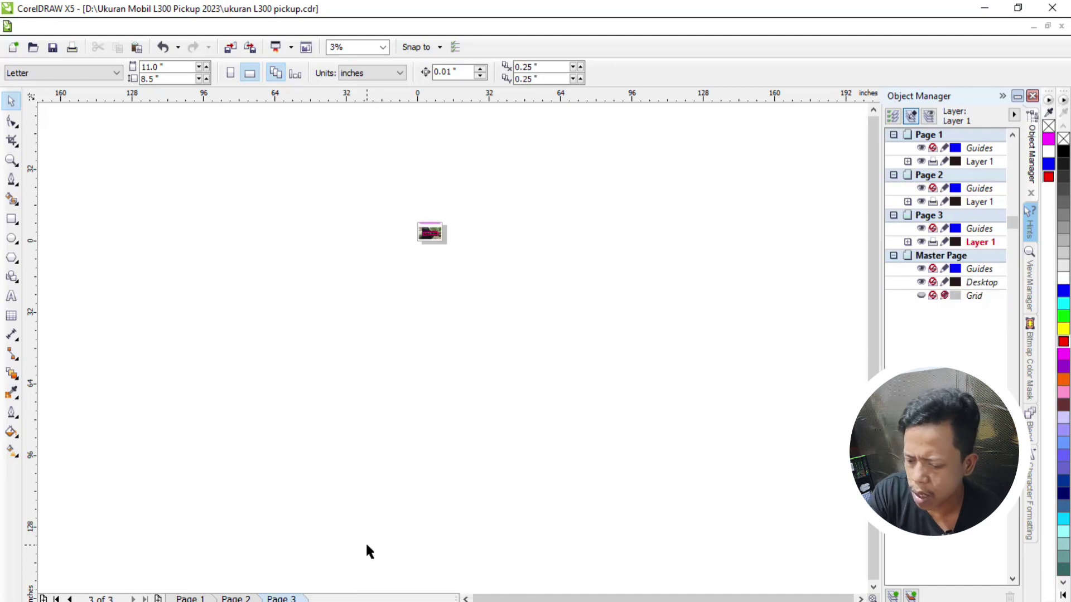
Step: Examine the tailgate's marked branding area and dimensions in the rear-view photo on page 3, and view the whole page
{"action": "scroll", "coordinate": [420, 223], "scroll_direction": "up", "scroll_amount": 6}
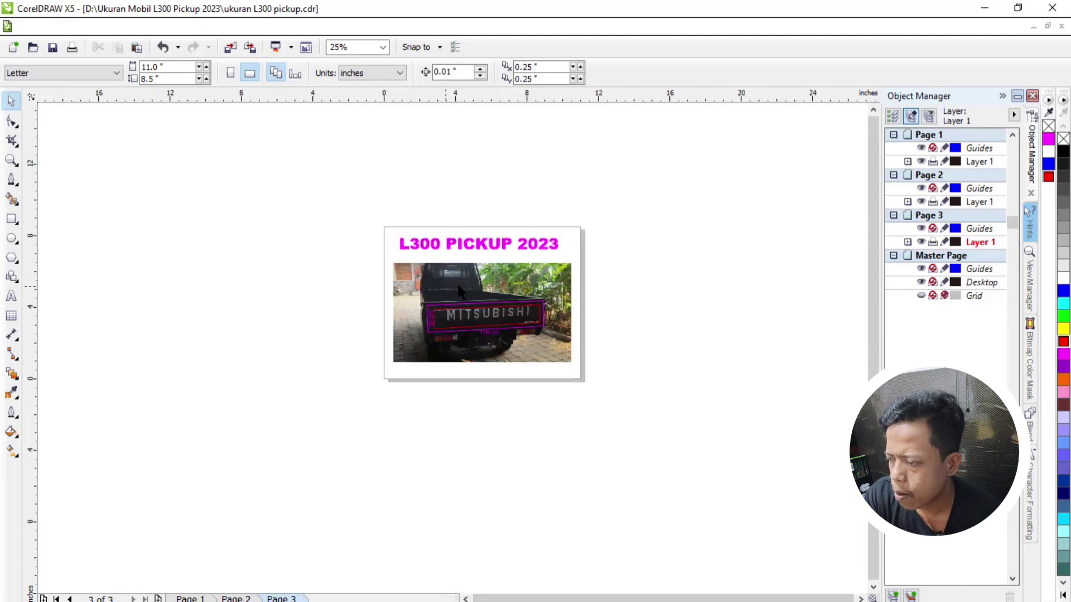
{"action": "scroll", "coordinate": [363, 329], "scroll_direction": "down", "scroll_amount": 2}
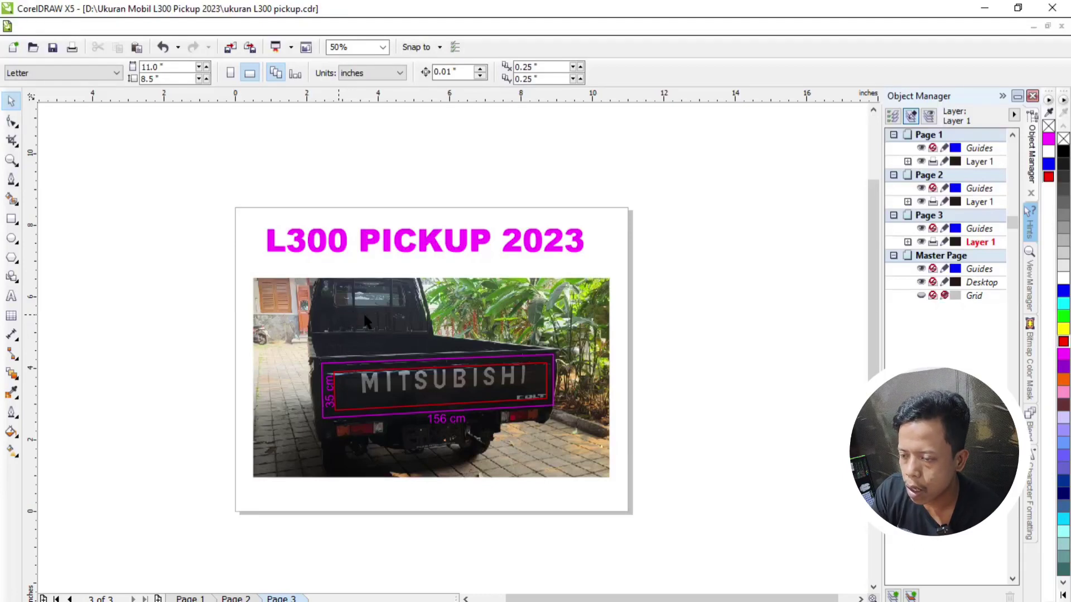
{"action": "scroll", "coordinate": [395, 282], "scroll_direction": "up", "scroll_amount": 1}
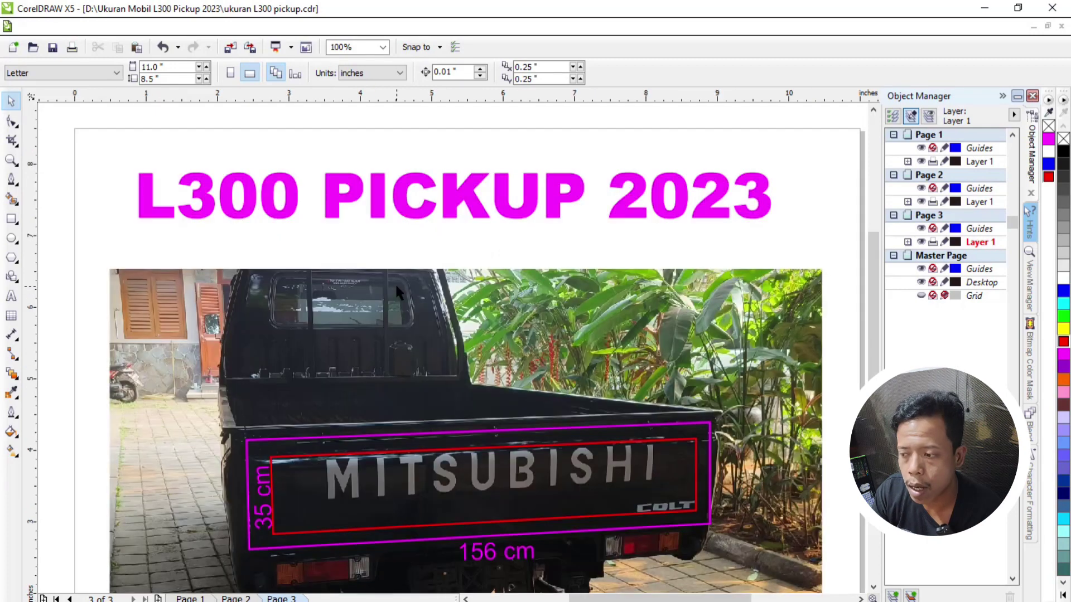
{"action": "scroll", "coordinate": [316, 265], "scroll_direction": "down", "scroll_amount": 2}
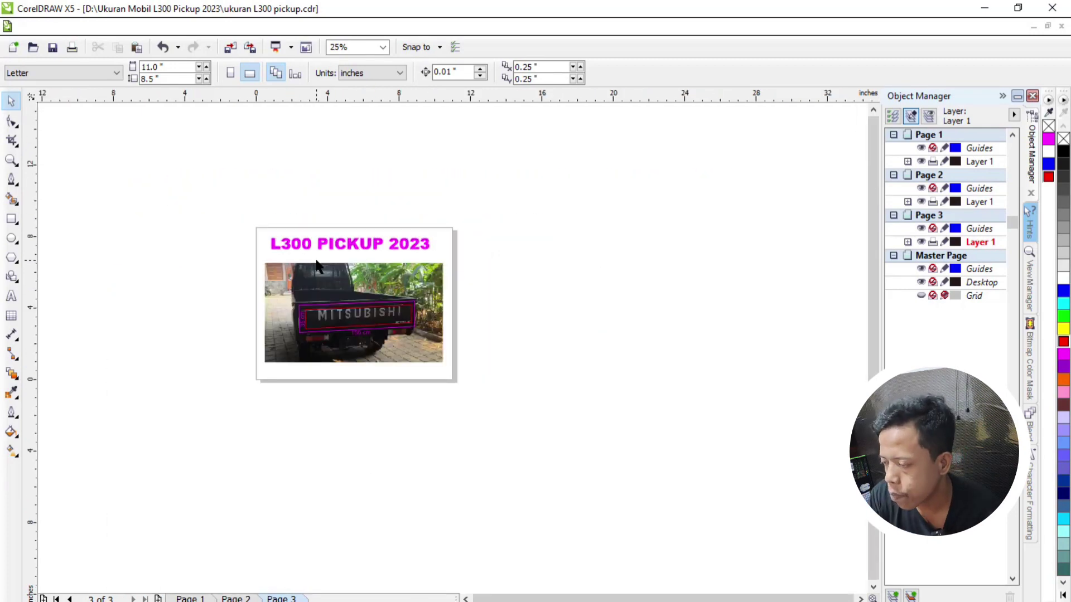
{"action": "scroll", "coordinate": [397, 272], "scroll_direction": "down", "scroll_amount": 1}
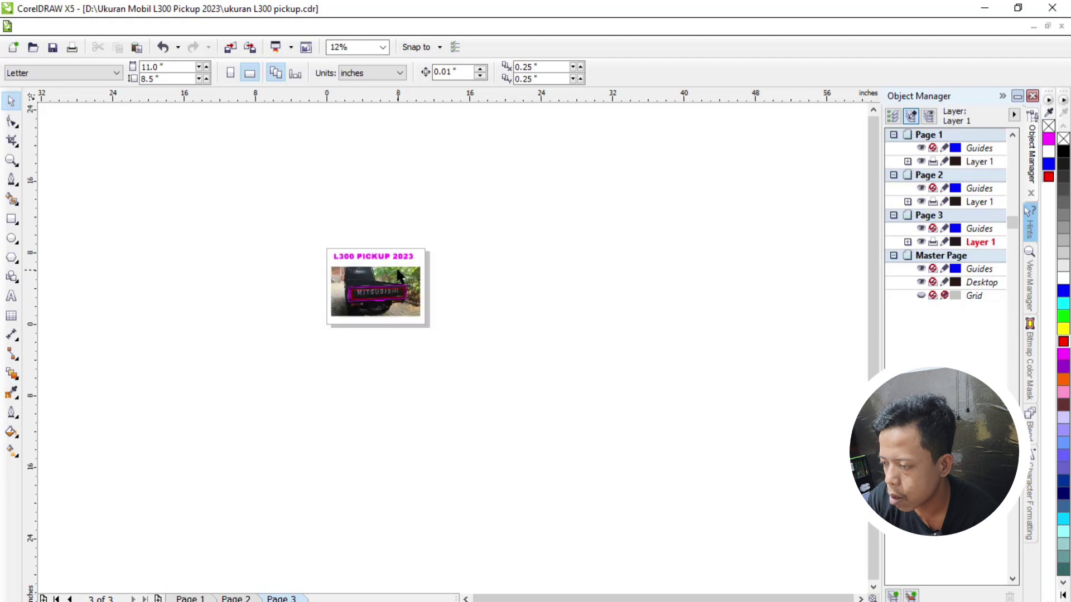